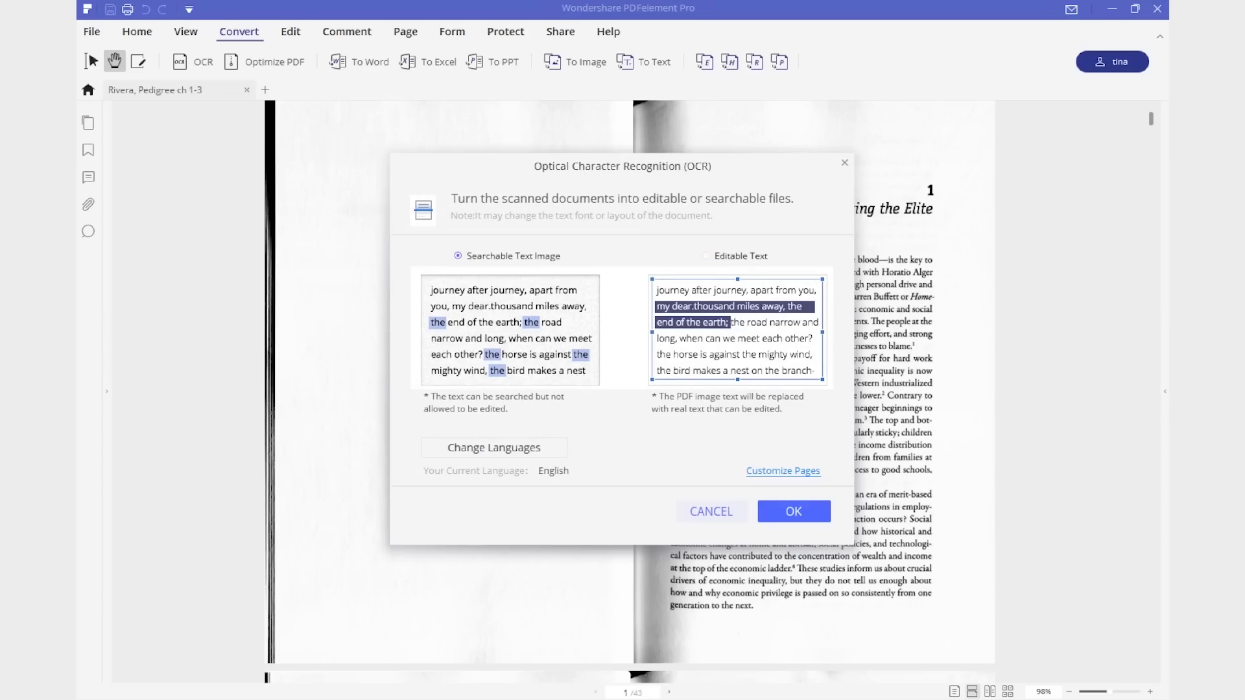
Run OCR on the Rivera scan, then view Bates Numbering, Watermark, Optimize and OCR batch settings
key("Return")
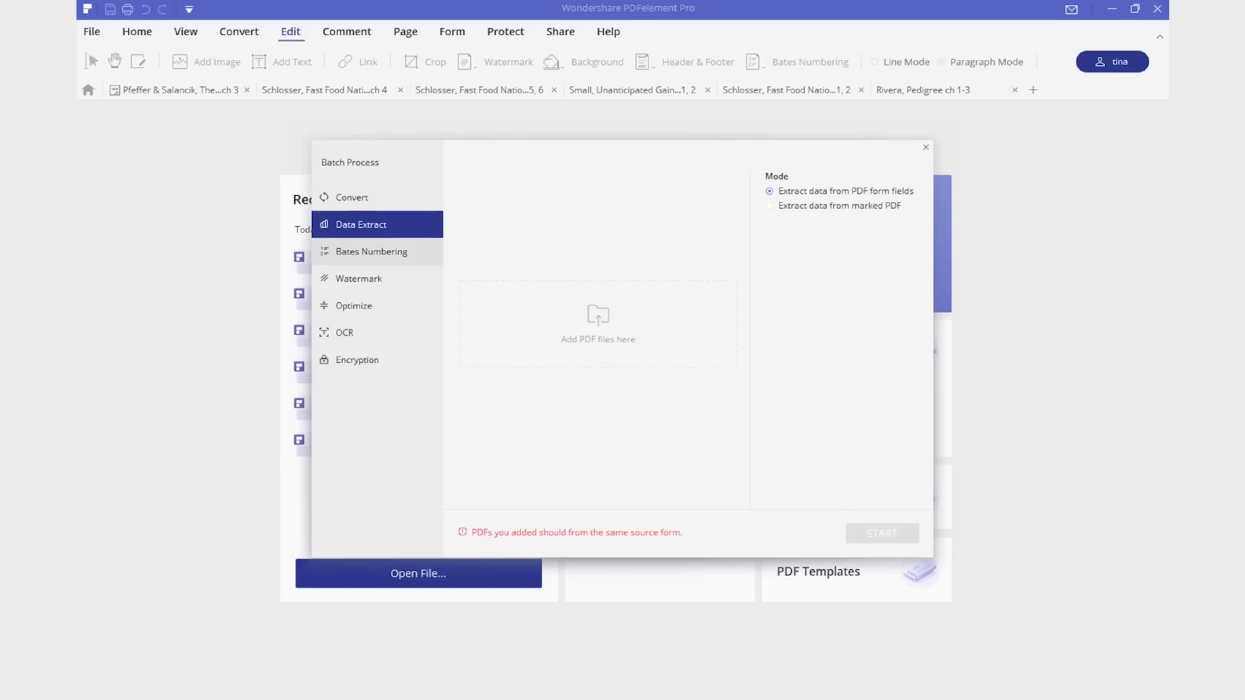
left_click(371, 250)
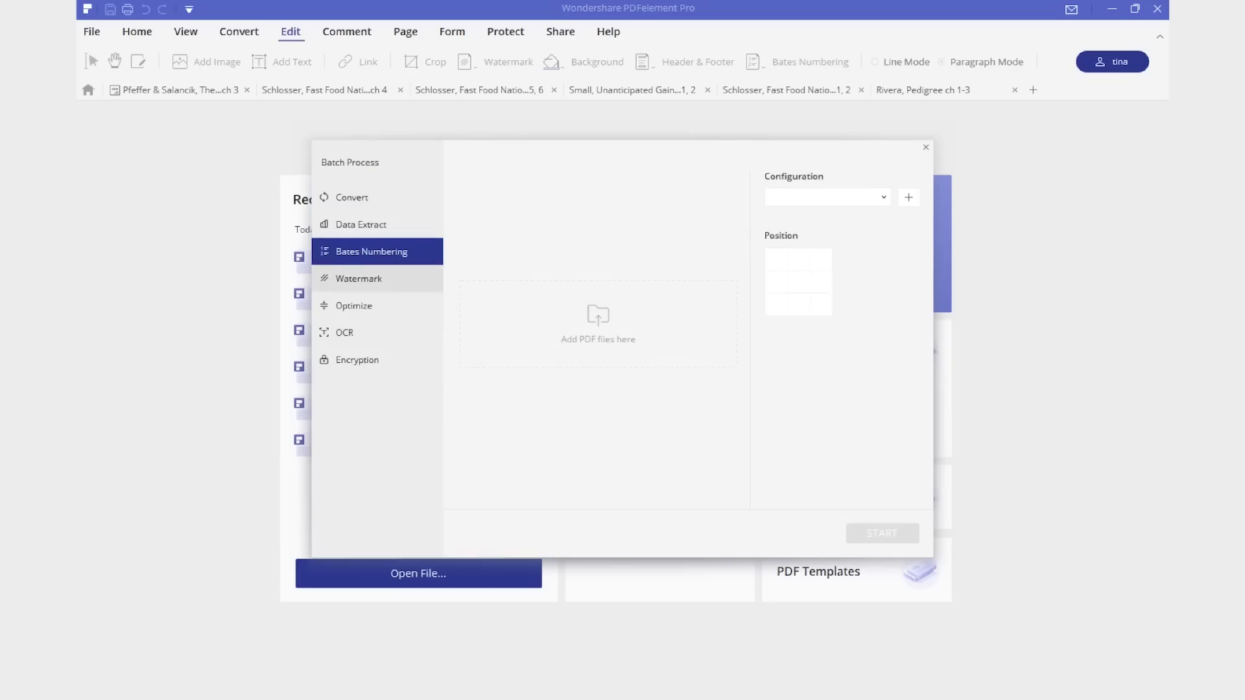
left_click(359, 278)
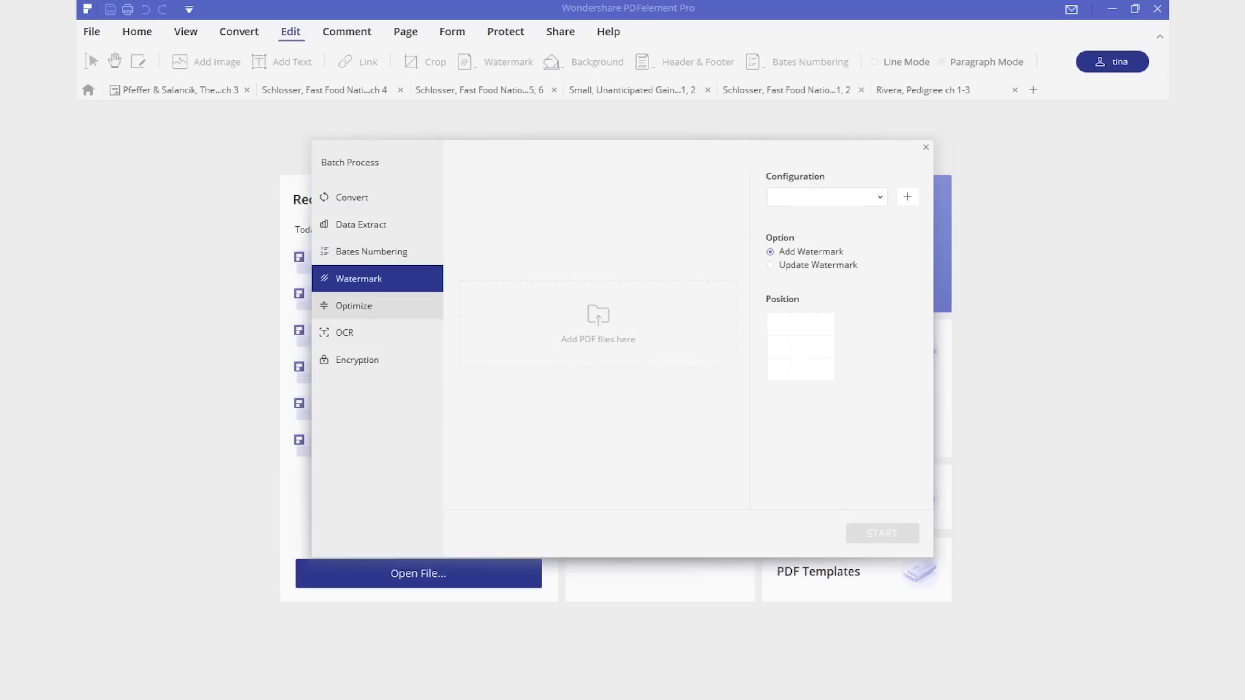
left_click(354, 305)
left_click(344, 332)
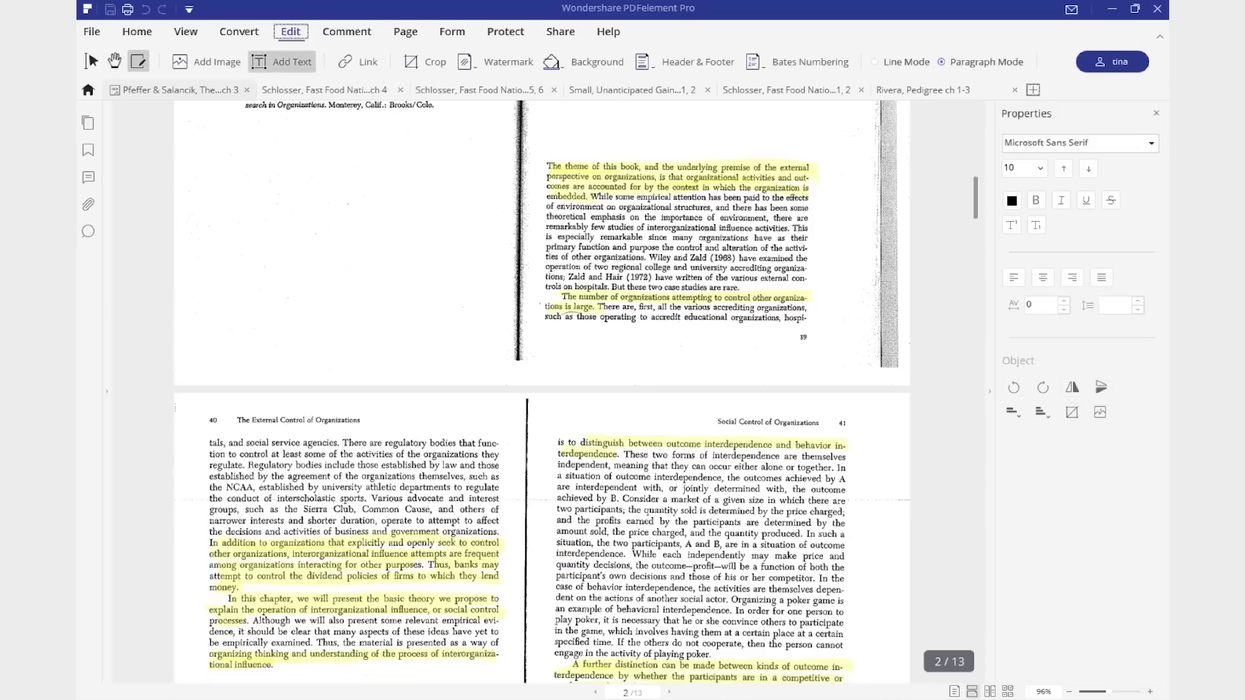
Place a text box on the blank page area, then begin creating a new digital ID
left_click(299, 244)
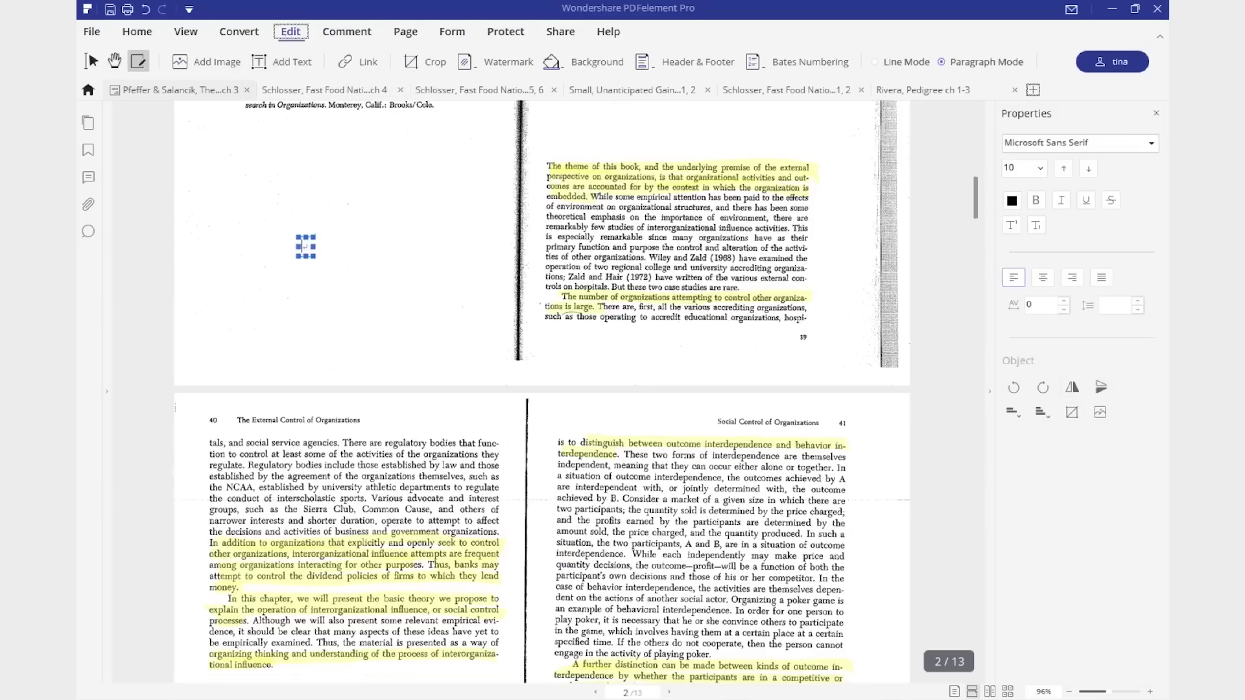
type("This is ed")
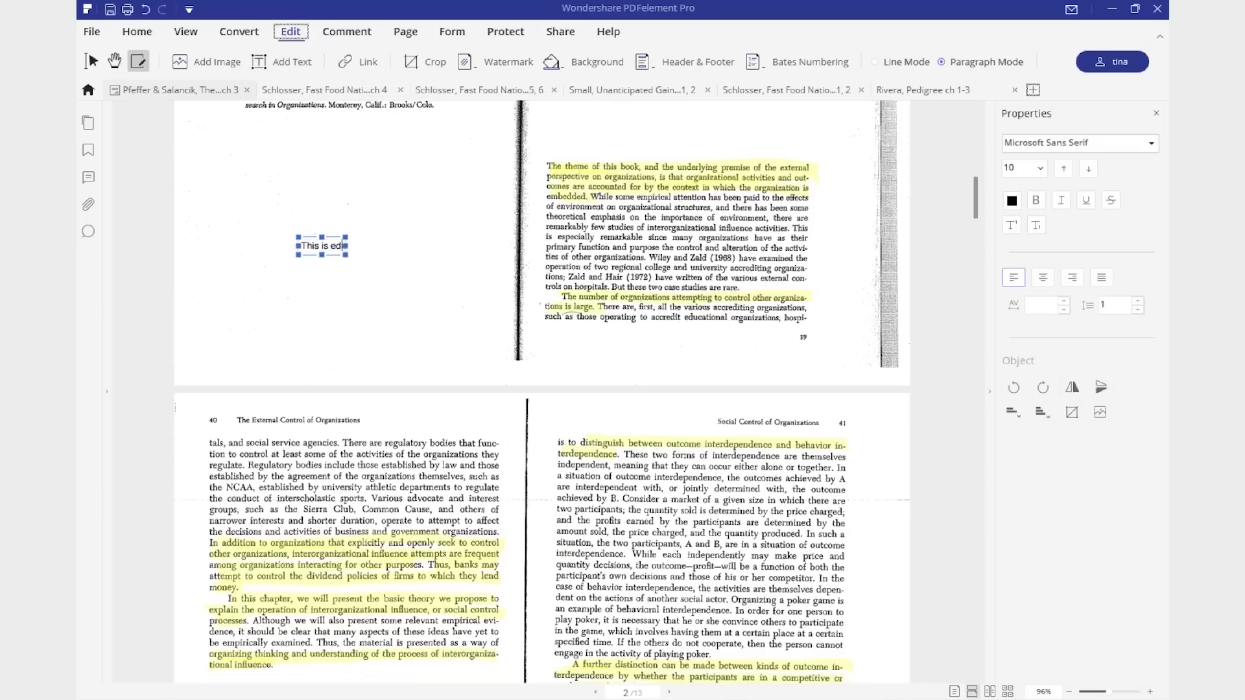
type("iting!")
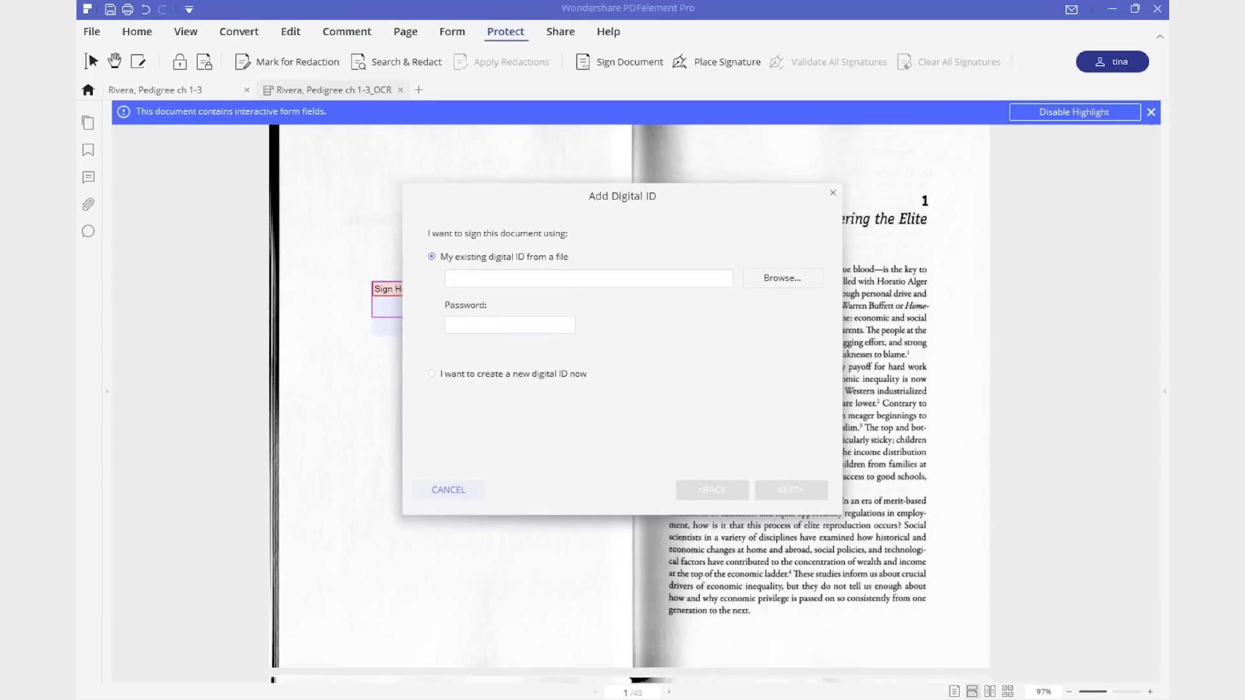
left_click(432, 373)
left_click(790, 489)
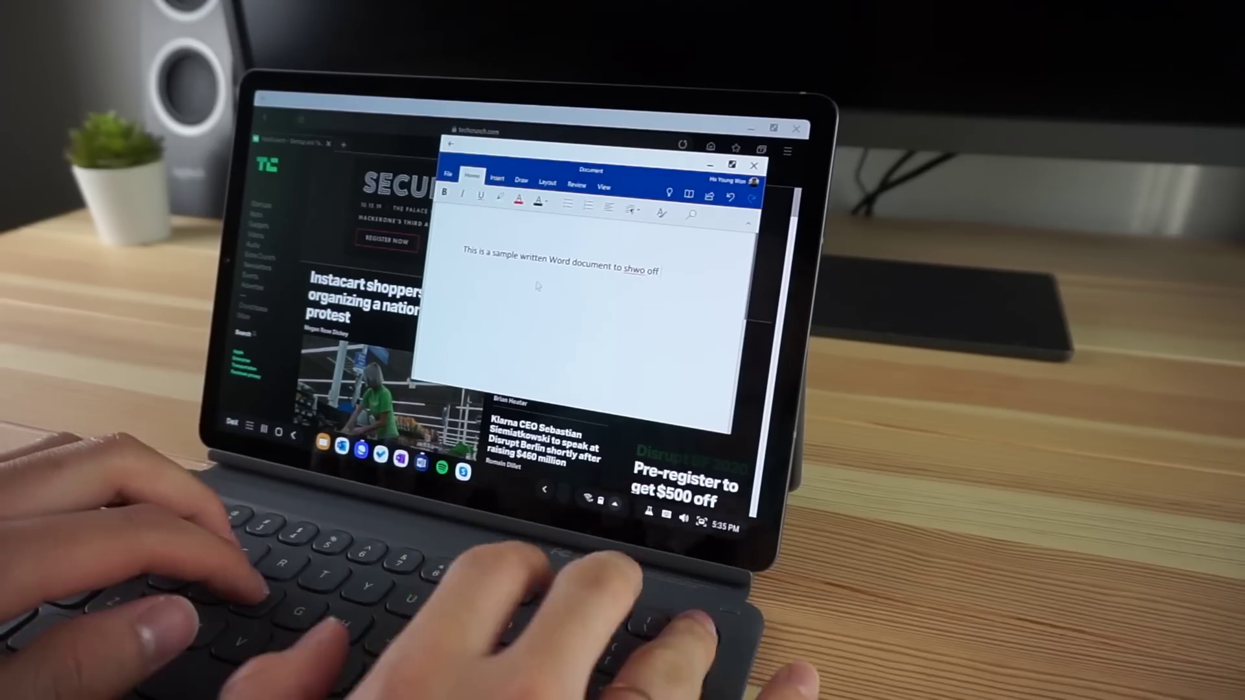
Delete the misspelled letters in the Word sentence, then select and deselect the word 'cm'
key("BackSpace")
key("BackSpace")
key("BackSpace")
type("show off")
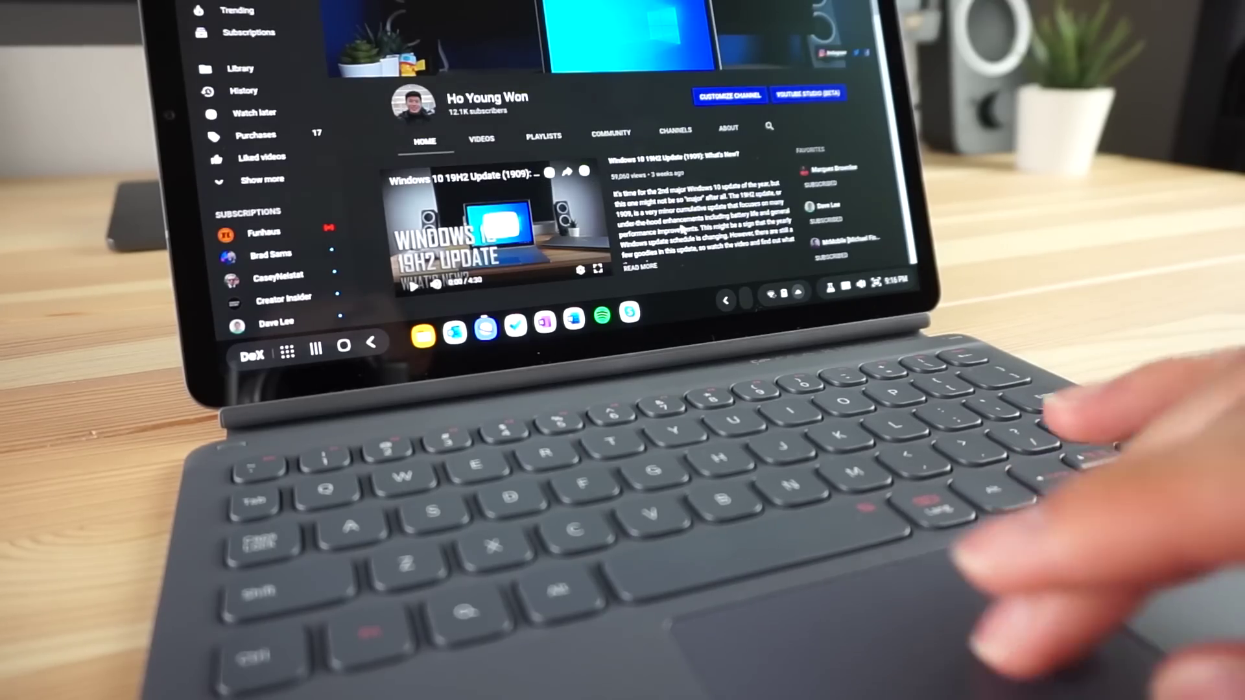
scroll(683, 228, "down", 3)
scroll(683, 227, "up", 3)
scroll(683, 228, "up", 5)
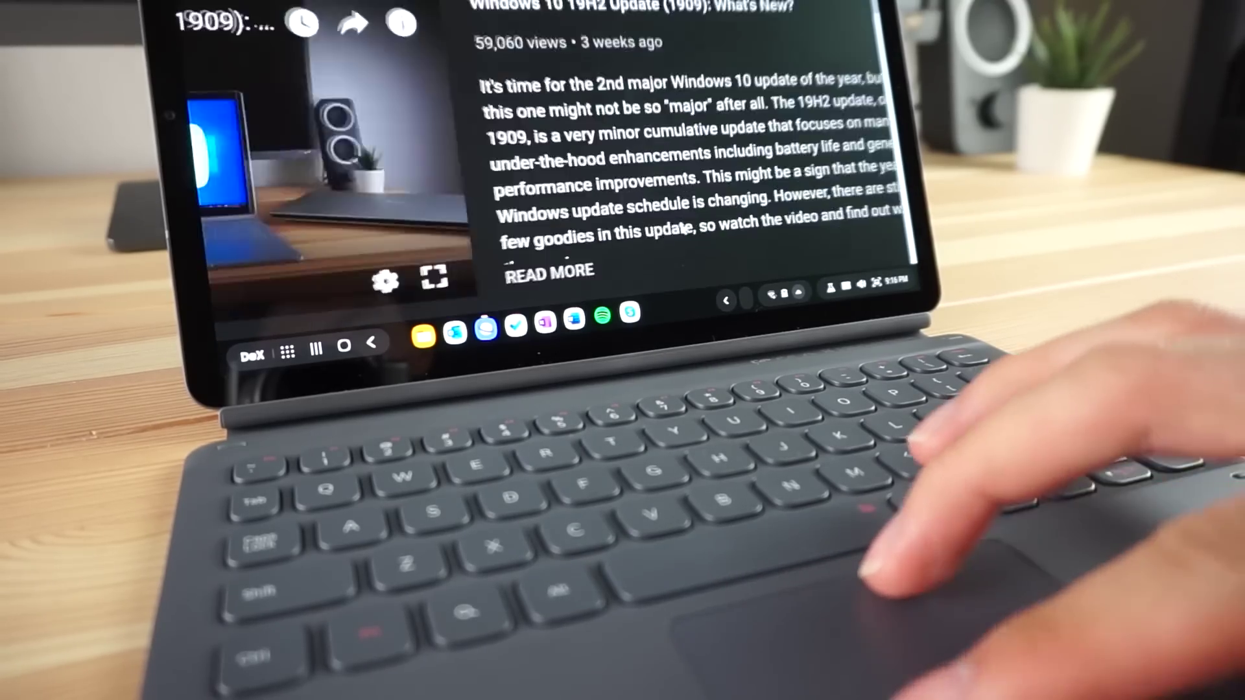
scroll(686, 228, "down", 3)
scroll(686, 227, "down", 2)
scroll(687, 228, "up", 3)
scroll(687, 231, "up", 3)
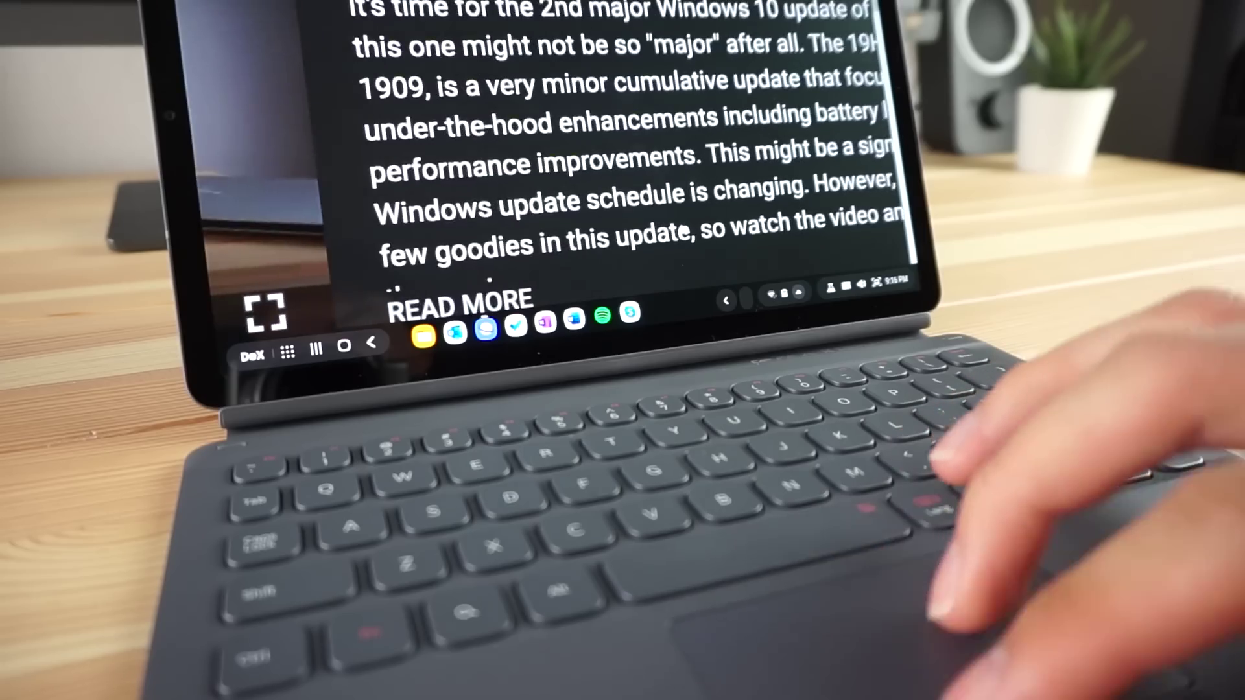
scroll(686, 230, "down", 3)
scroll(684, 230, "down", 2)
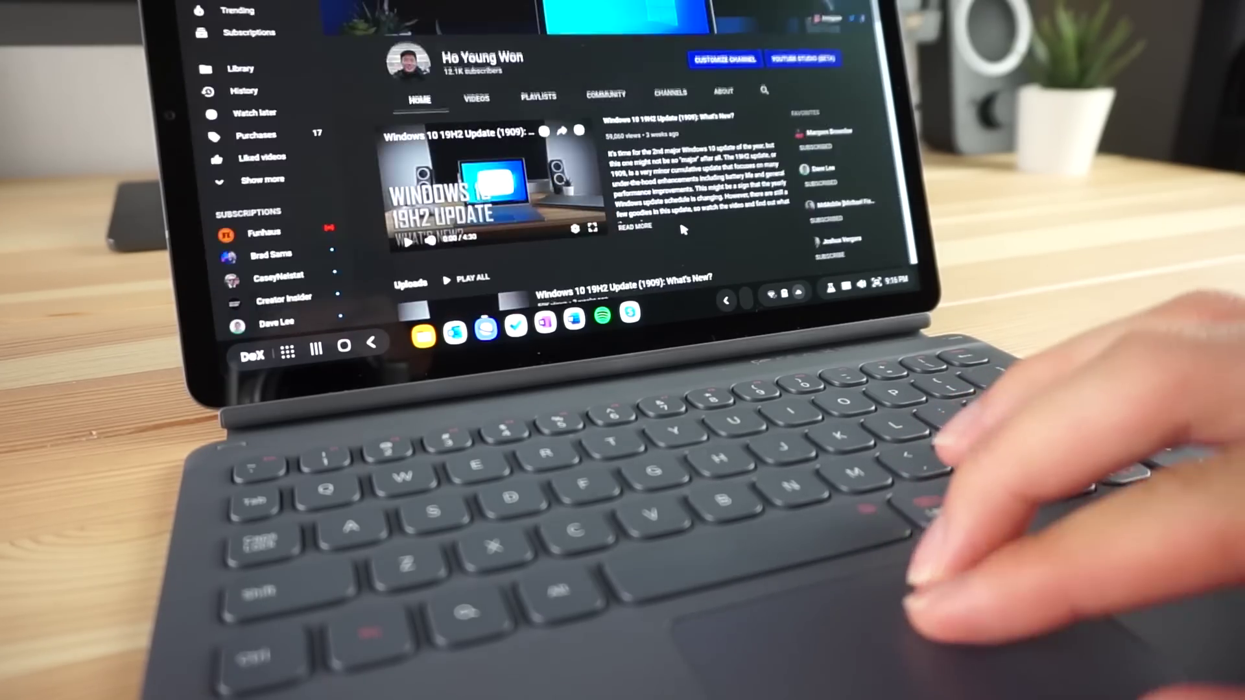
scroll(683, 228, "up", 3)
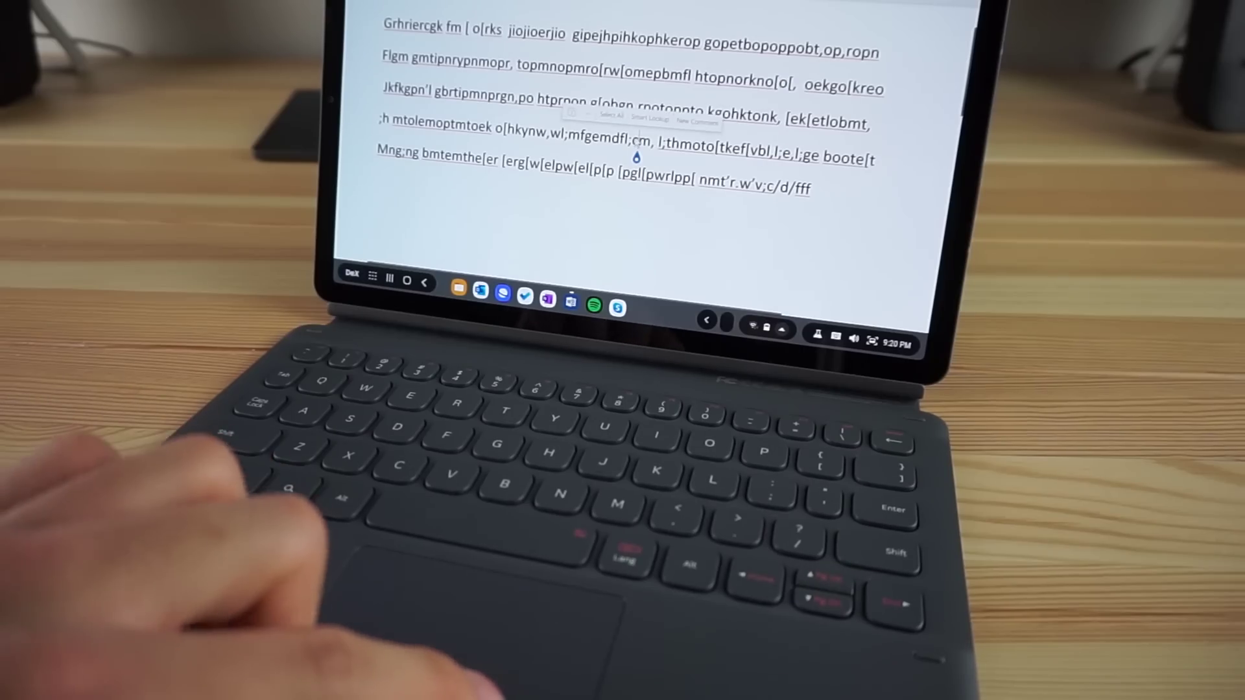
double_click(640, 140)
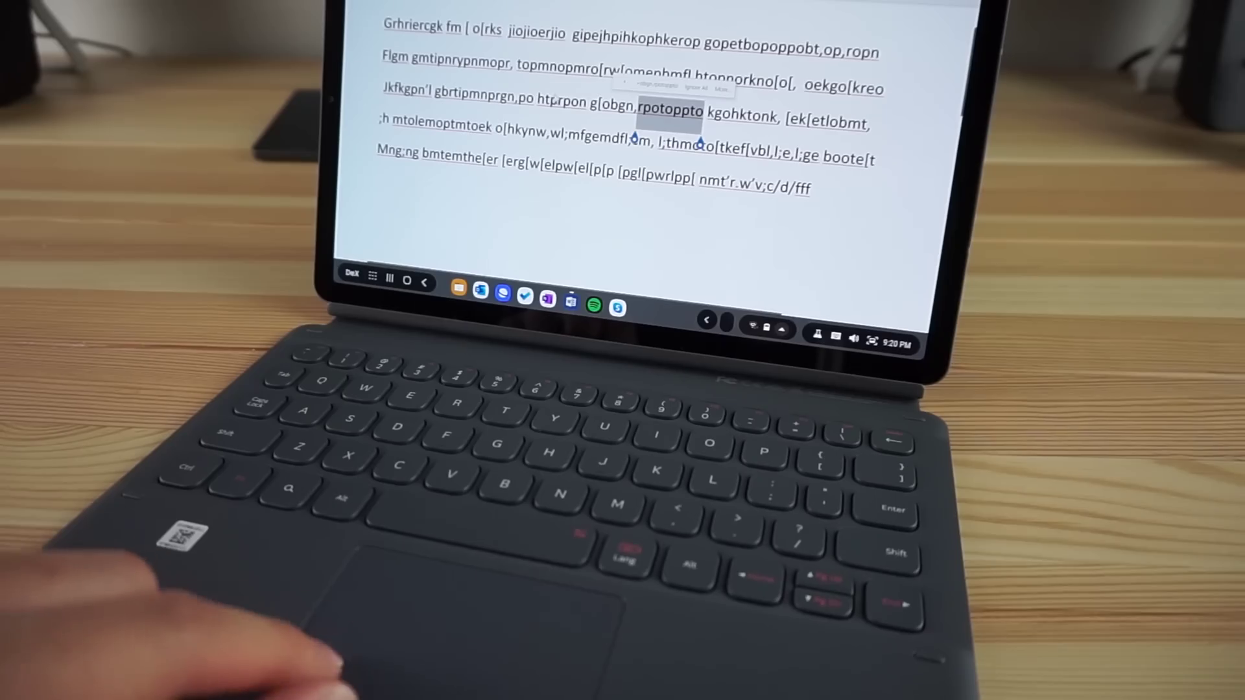
left_click(492, 247)
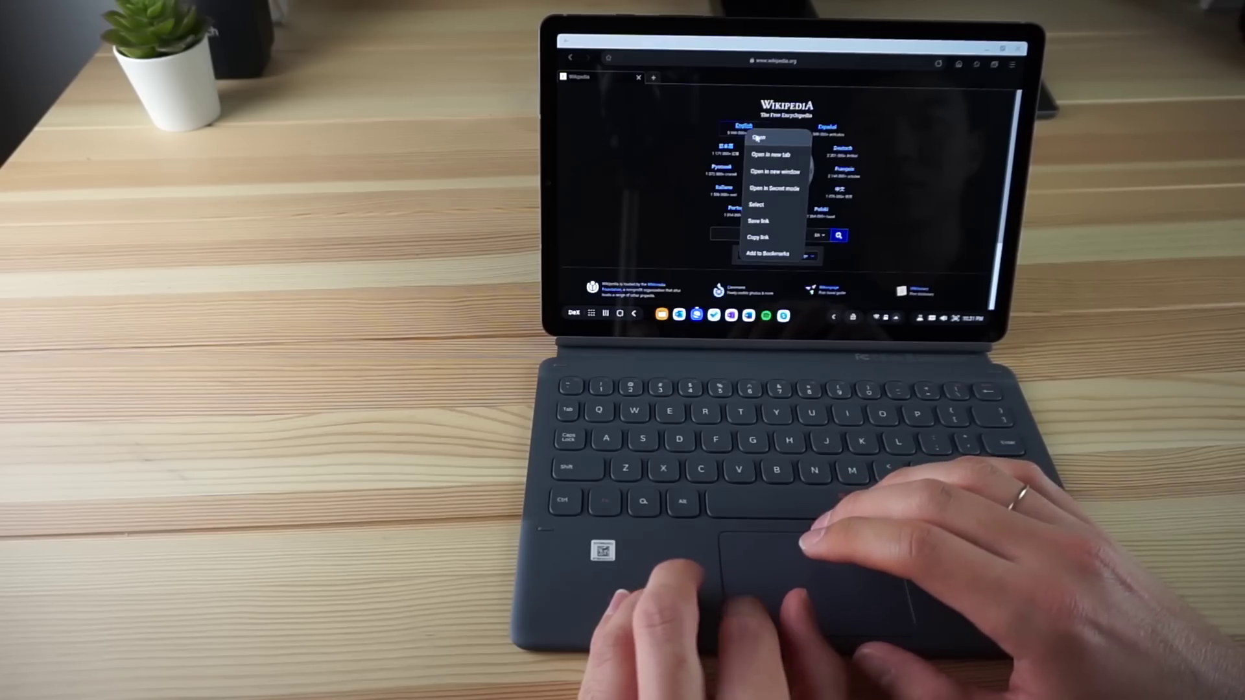
Open the English Wikipedia main page from the wikipedia.org link
left_click(758, 137)
scroll(719, 167, "down", 3)
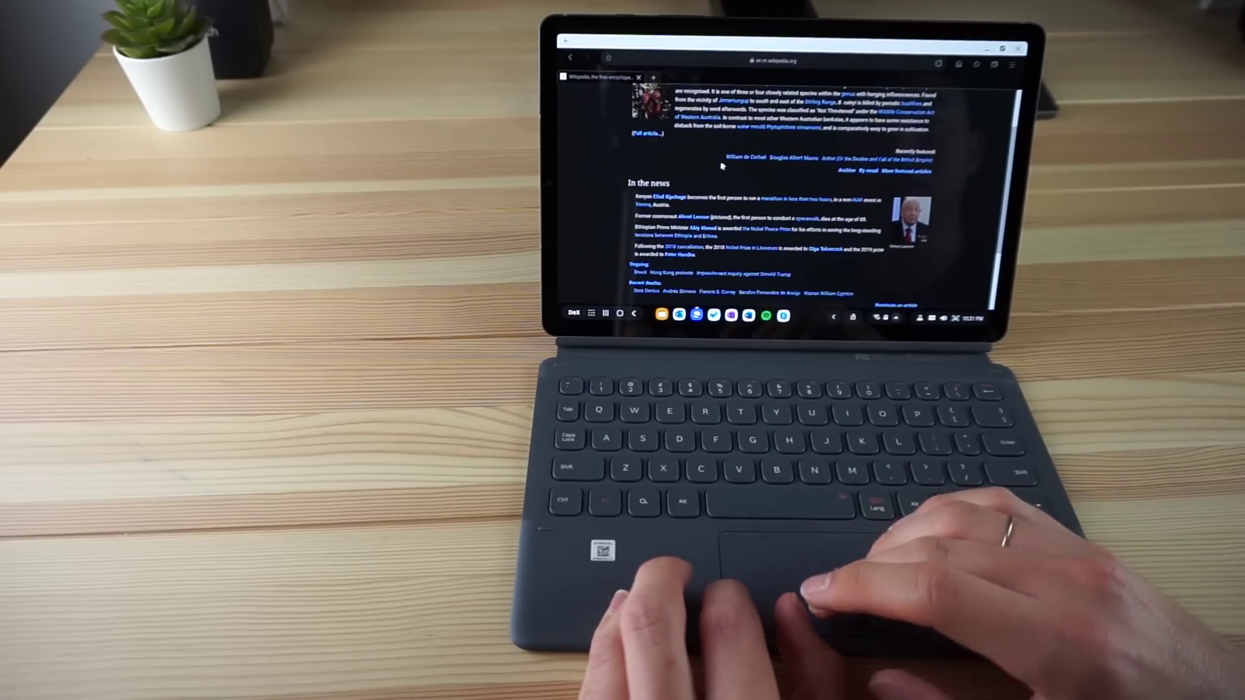
scroll(720, 167, "down", 2)
scroll(721, 166, "up", 5)
scroll(722, 166, "down", 3)
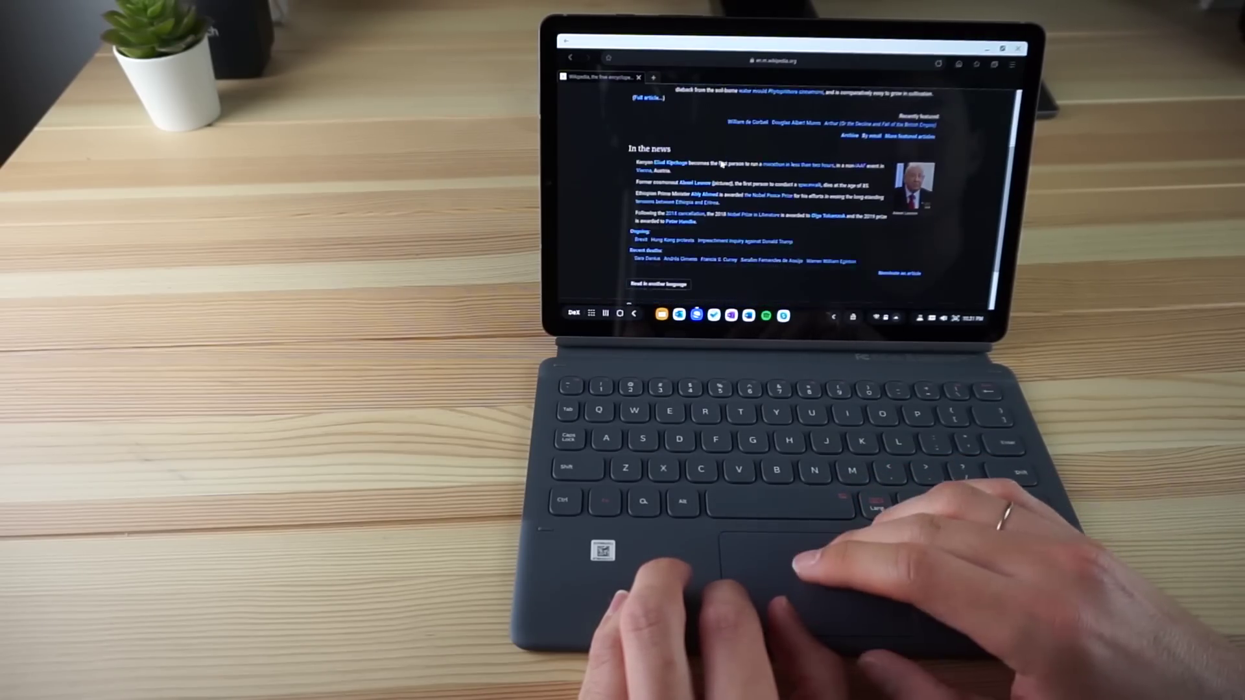
scroll(722, 166, "down", 1)
scroll(722, 165, "down", 1)
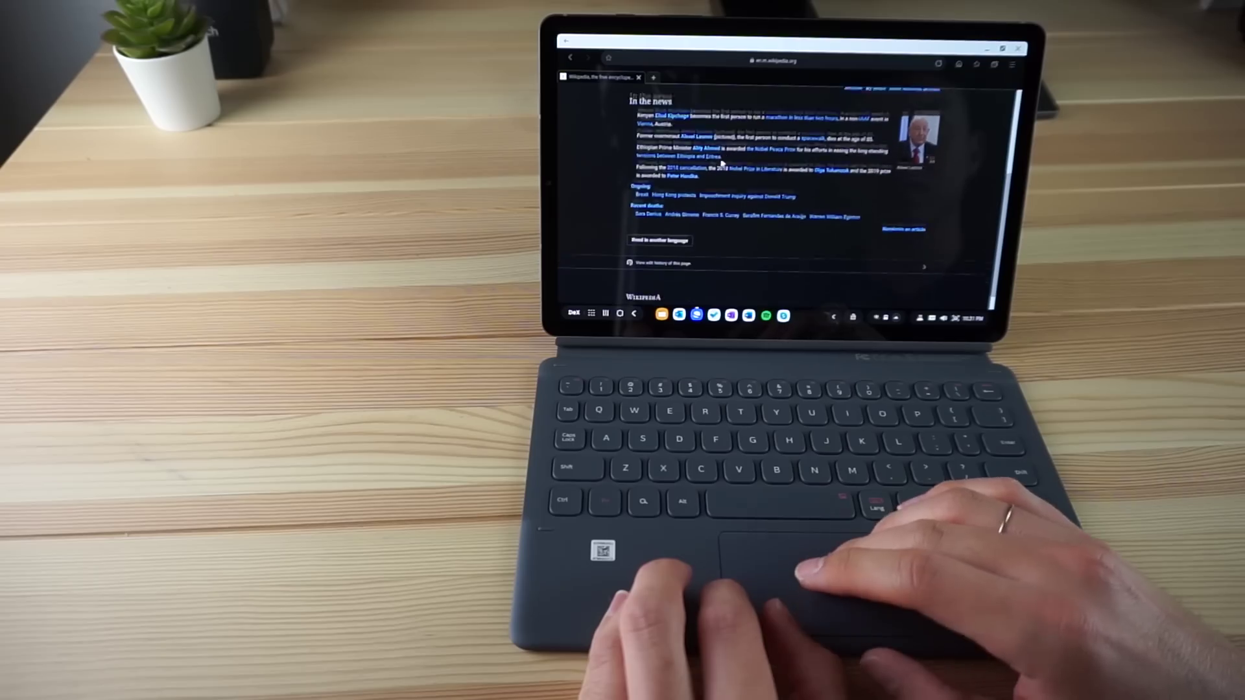
scroll(722, 165, "down", 1)
scroll(722, 166, "down", 1)
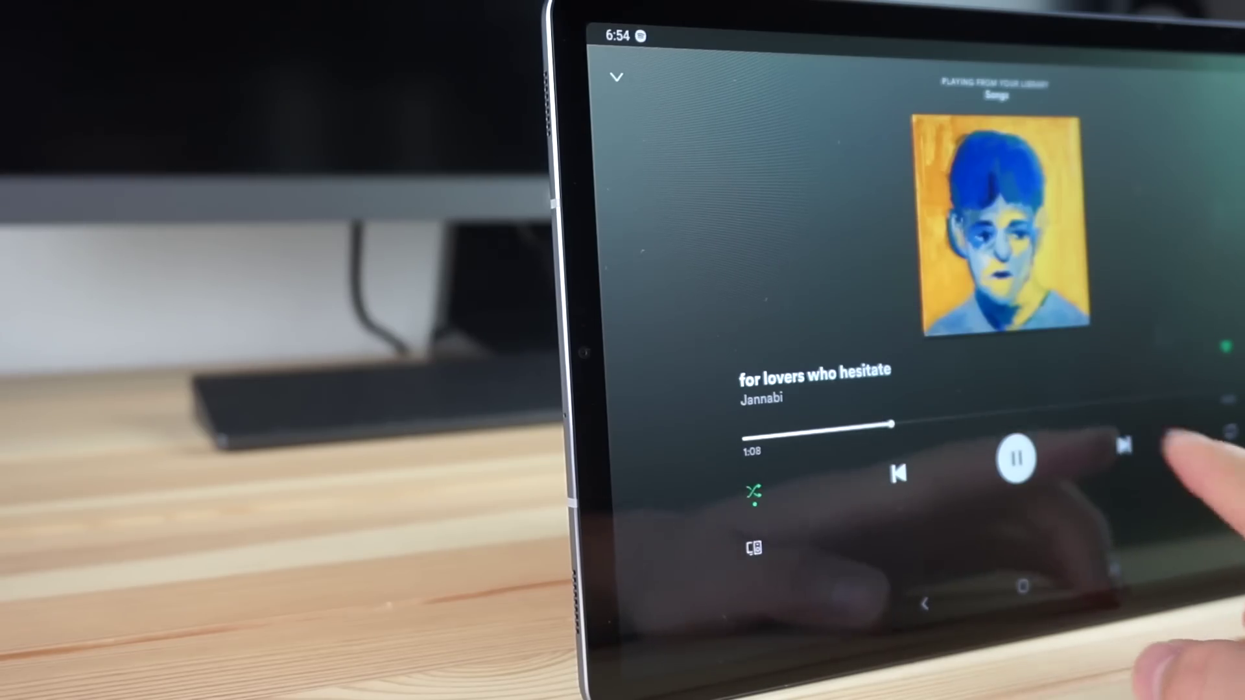
Use Next track in Spotify's Now Playing screen to reach 'Don't Stop Me Now'
left_click(1124, 446)
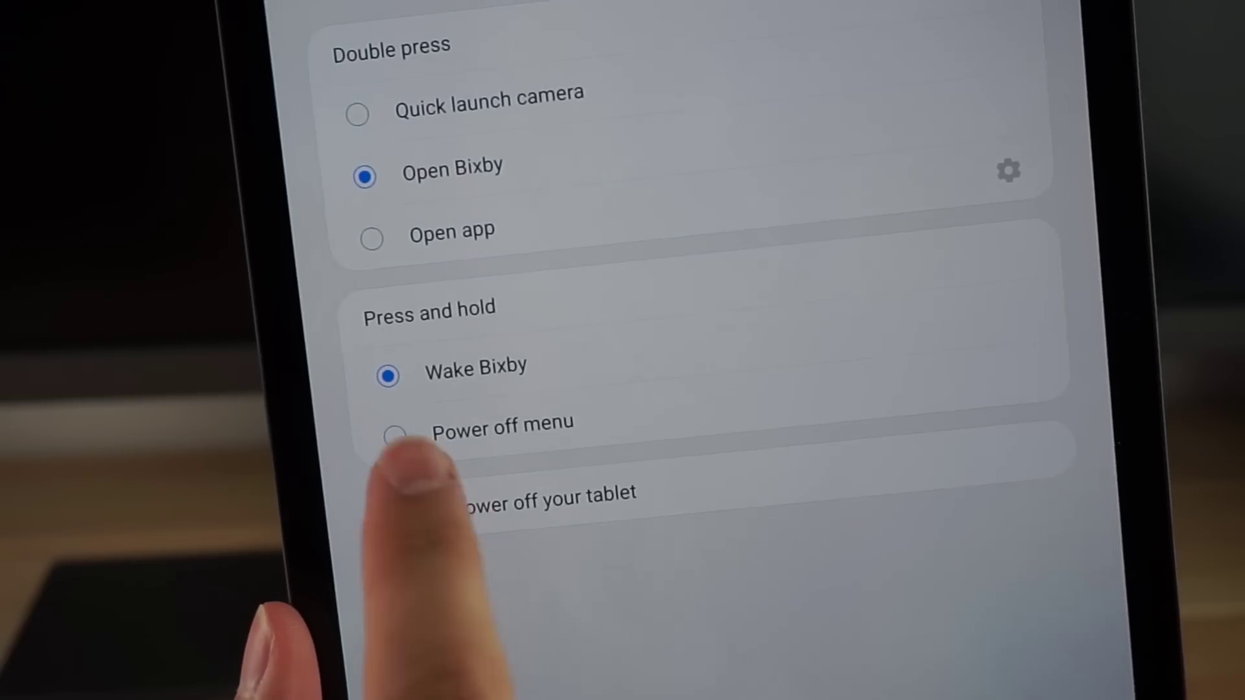
Set side key press-and-hold to Power off menu and turn Dark mode on now
left_click(399, 438)
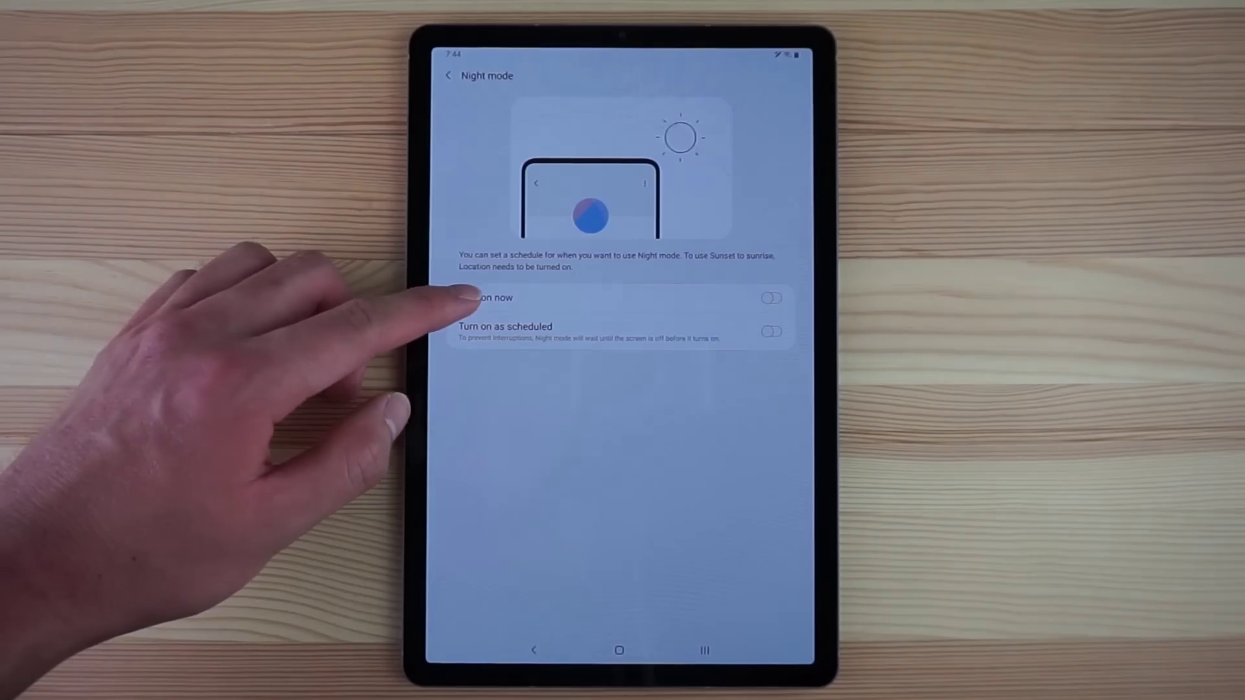
left_click(467, 297)
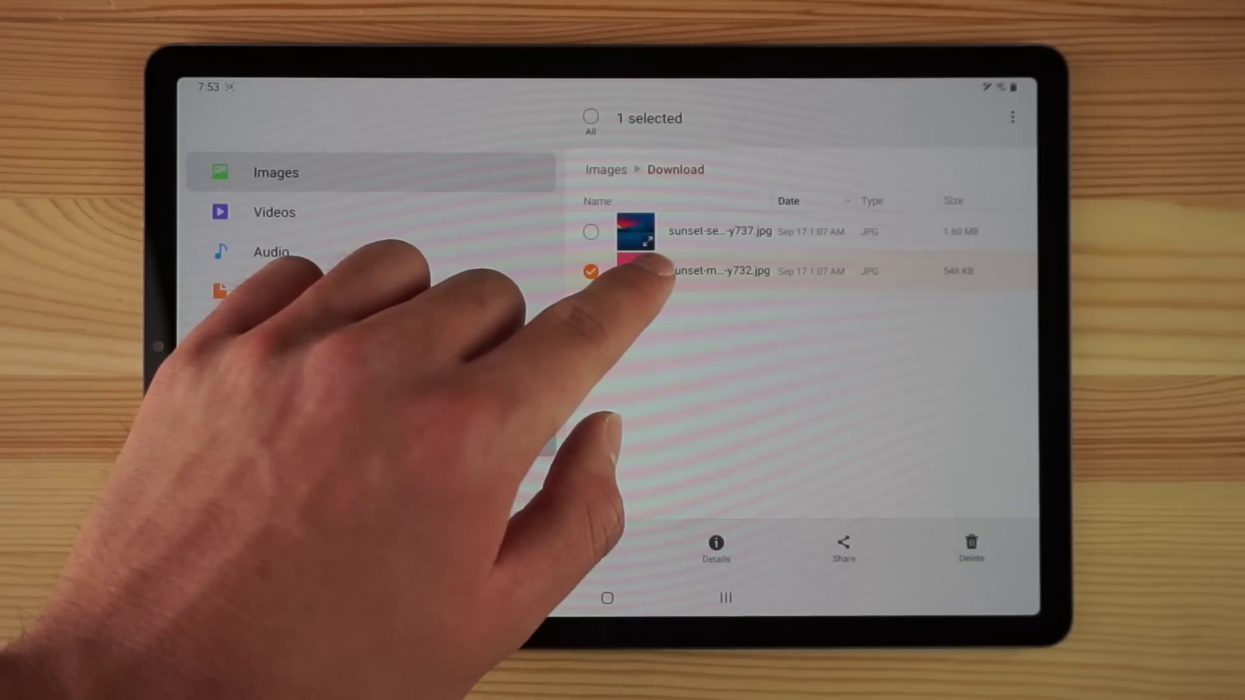
Pick up the selected pink sunset JPG in Images > Download to move it
left_click_drag(681, 290, 702, 271)
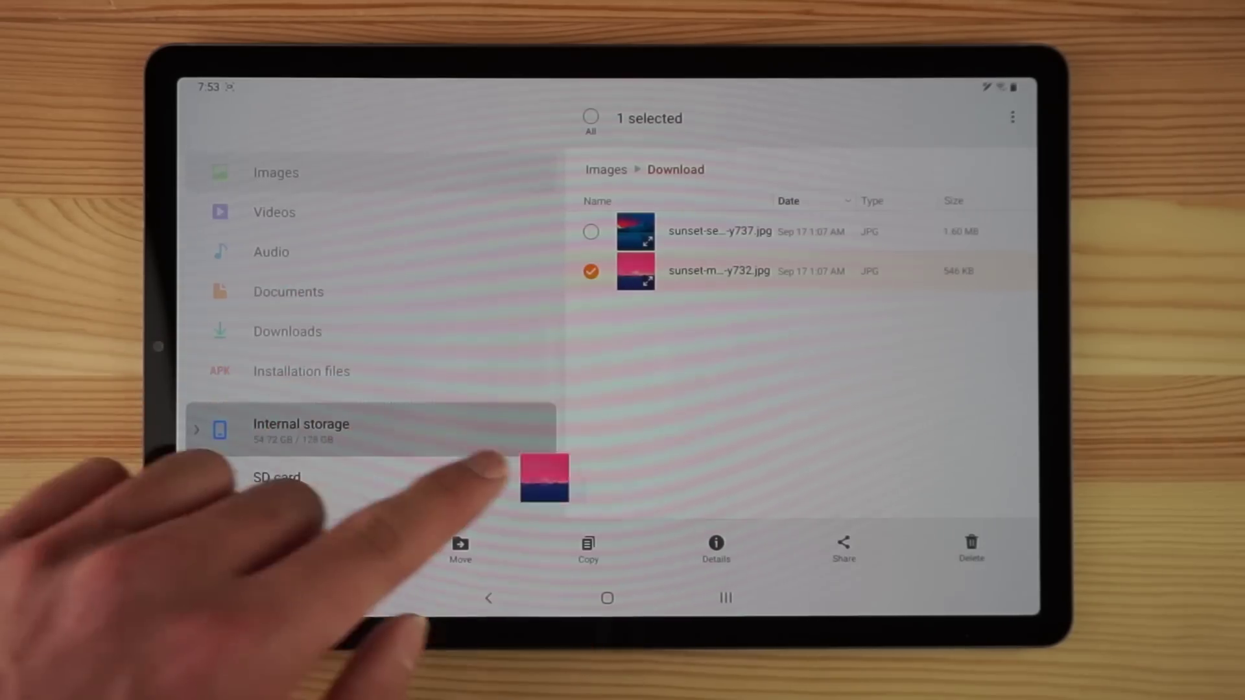
mouse_move(486, 469)
left_mouse_down()
mouse_move(236, 292)
mouse_move(234, 501)
mouse_move(258, 513)
mouse_move(223, 328)
mouse_move(236, 244)
mouse_move(216, 200)
mouse_move(272, 311)
mouse_move(331, 273)
mouse_move(238, 345)
mouse_move(350, 341)
left_mouse_up()
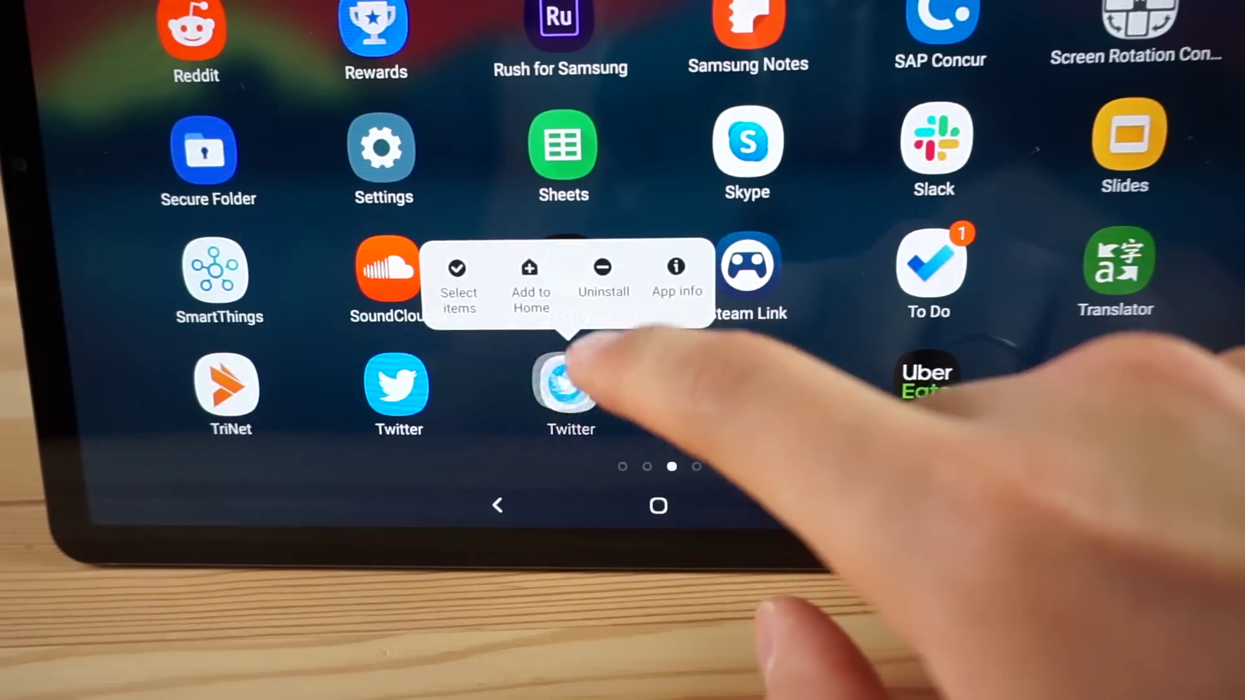
Drag the Twitter icon from the app drawer onto the home screen beside Skype
left_click_drag(569, 389, 724, 122)
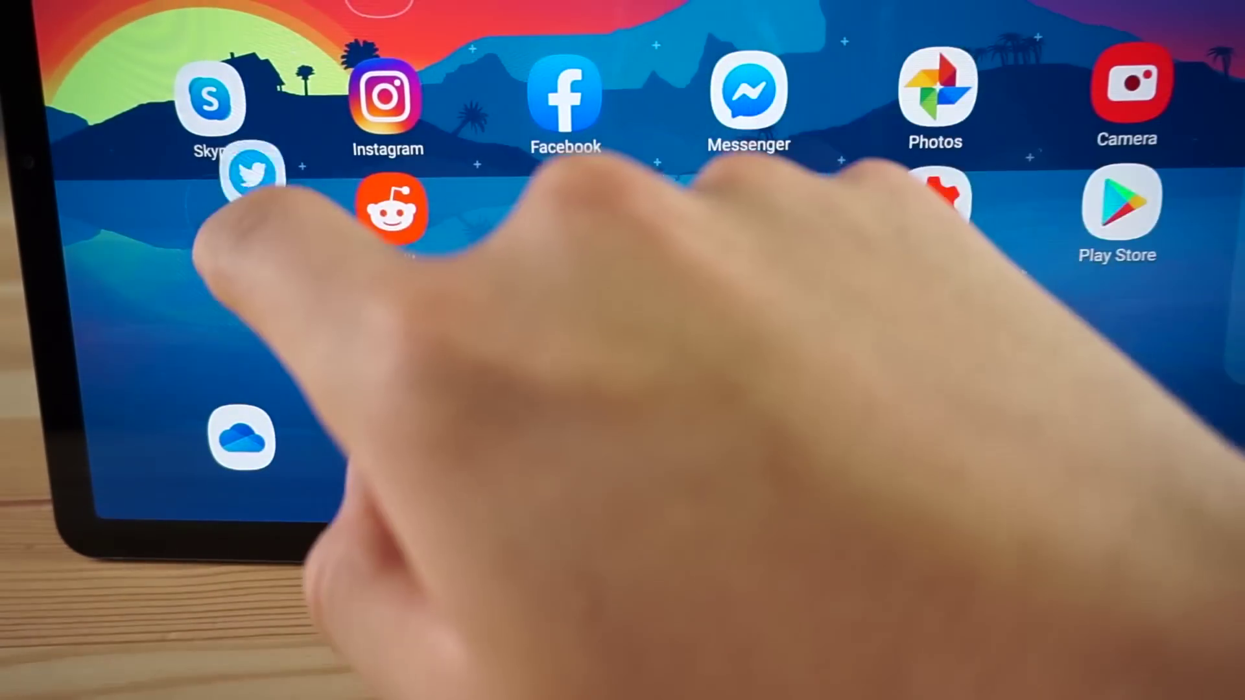
left_click_drag(724, 122, 221, 210)
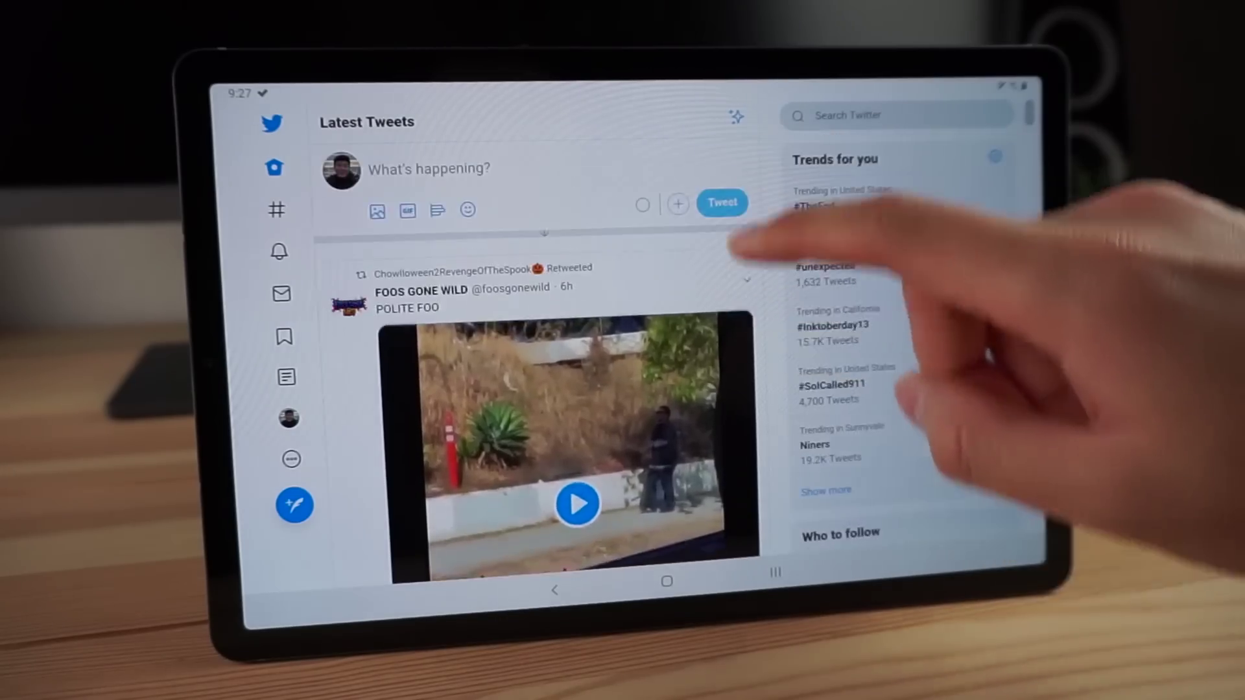
scroll(834, 263, "down", 5)
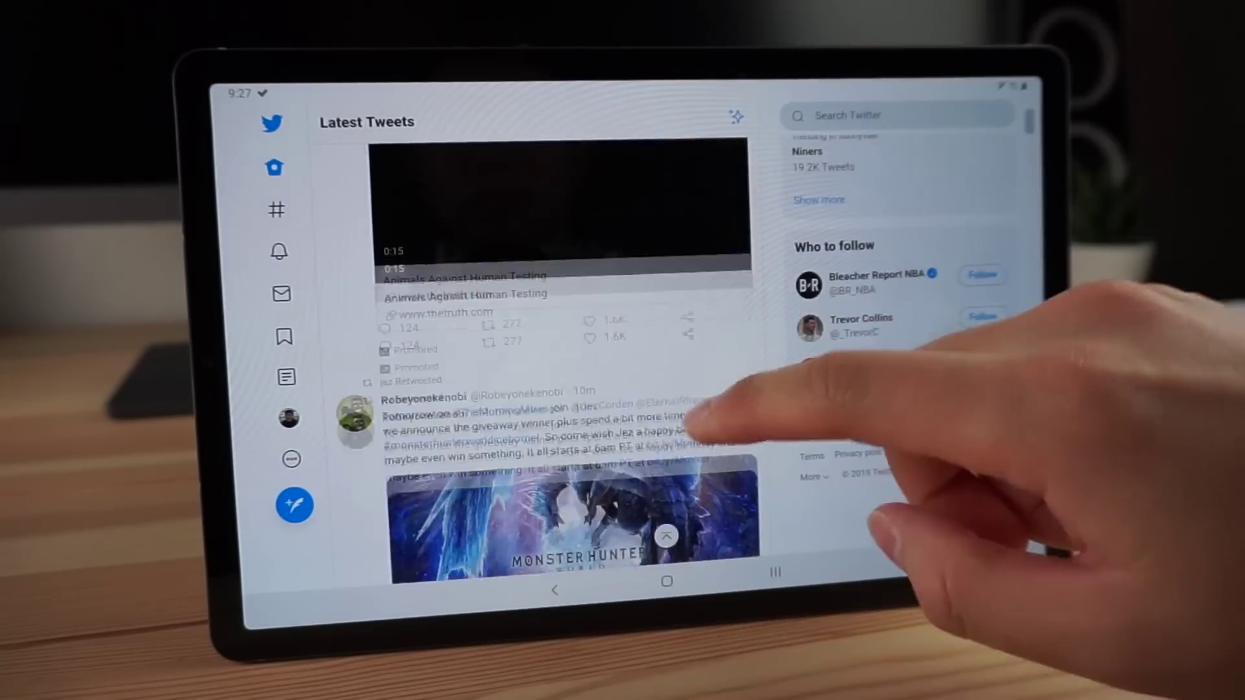
scroll(709, 234, "down", 3)
scroll(709, 292, "down", 5)
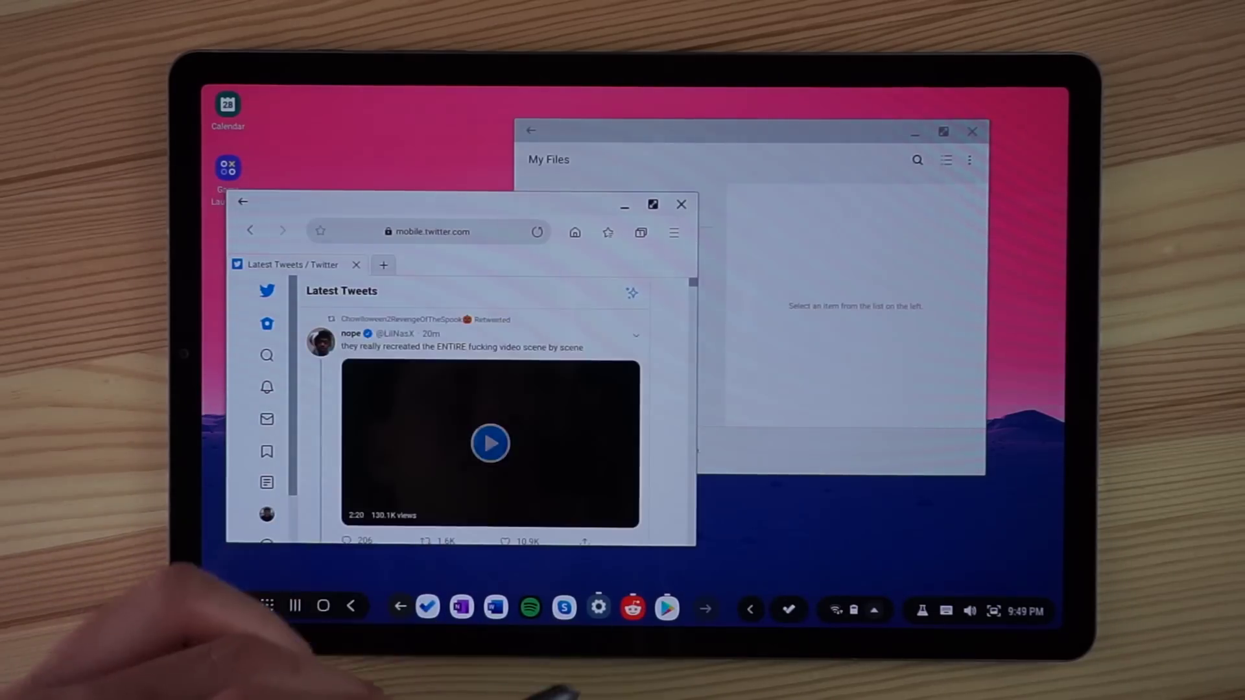
Open Settings in a DeX window, show quick settings, and bring Windows Central forward
left_click(598, 607)
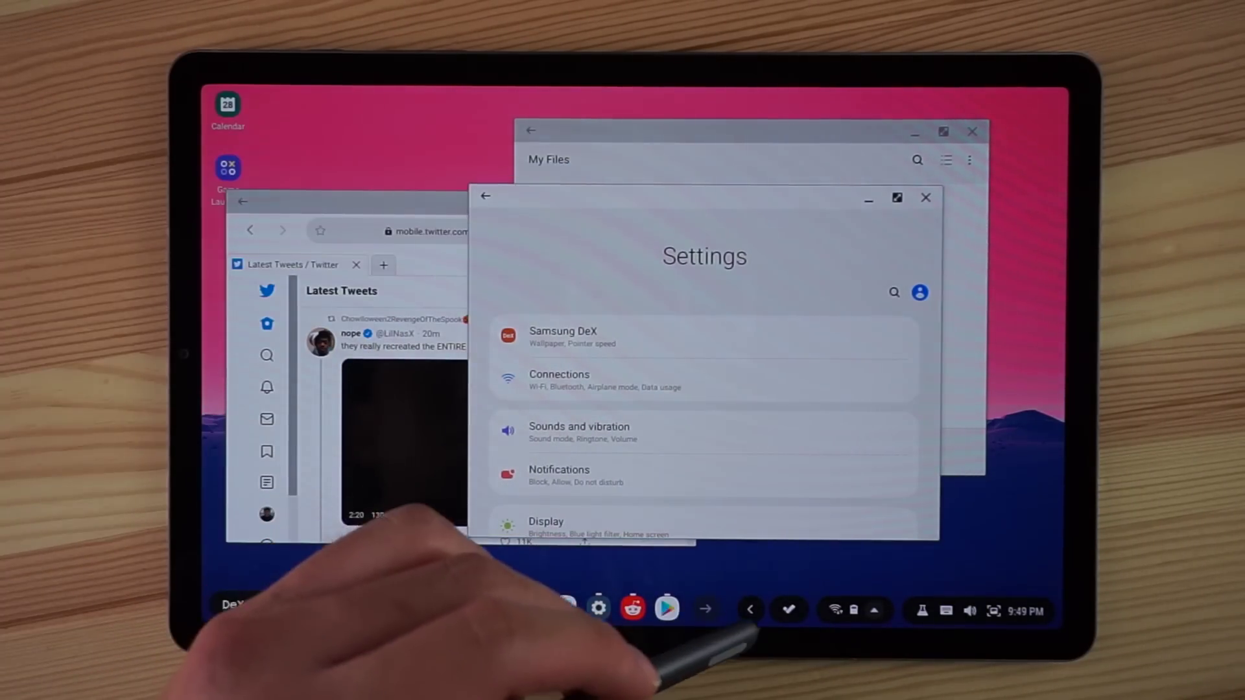
left_click(749, 610)
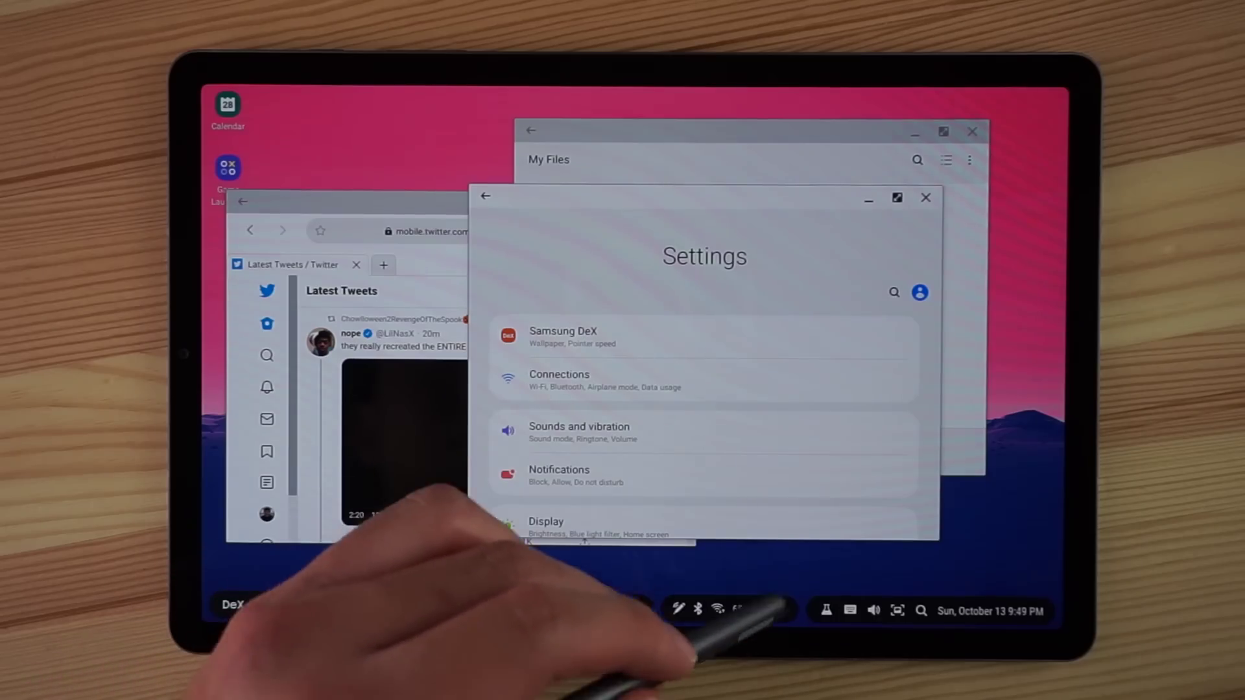
left_click(719, 609)
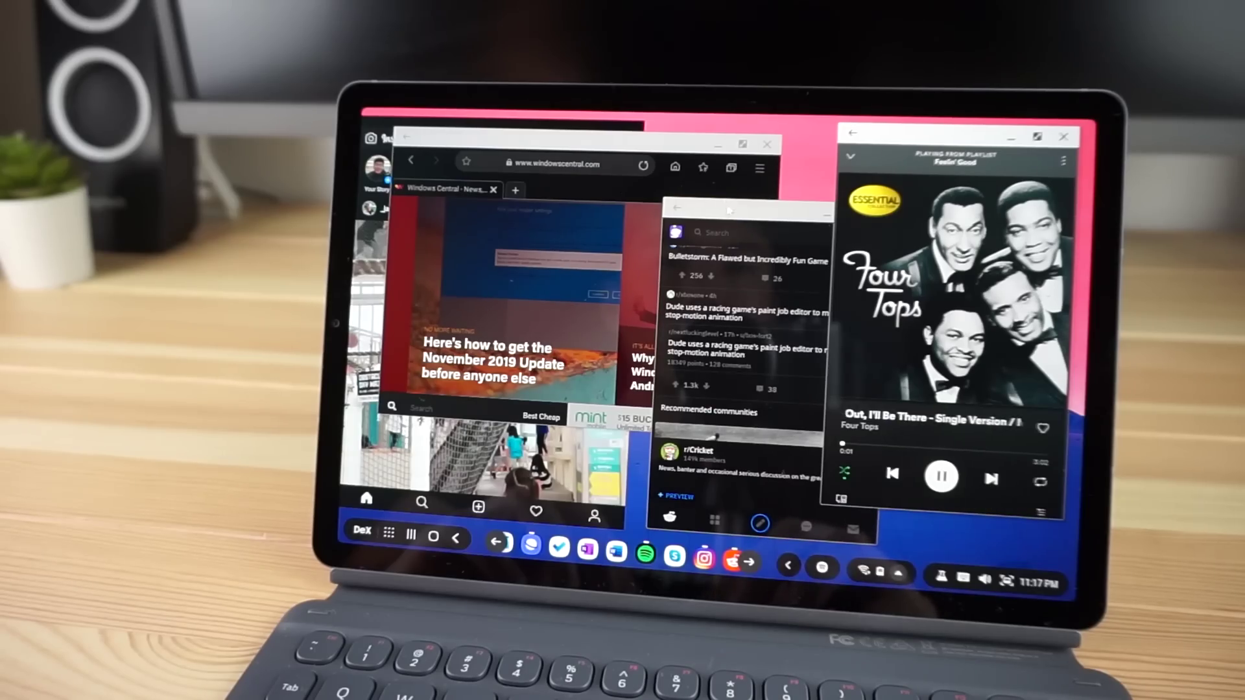
scroll(761, 311, "up", 10)
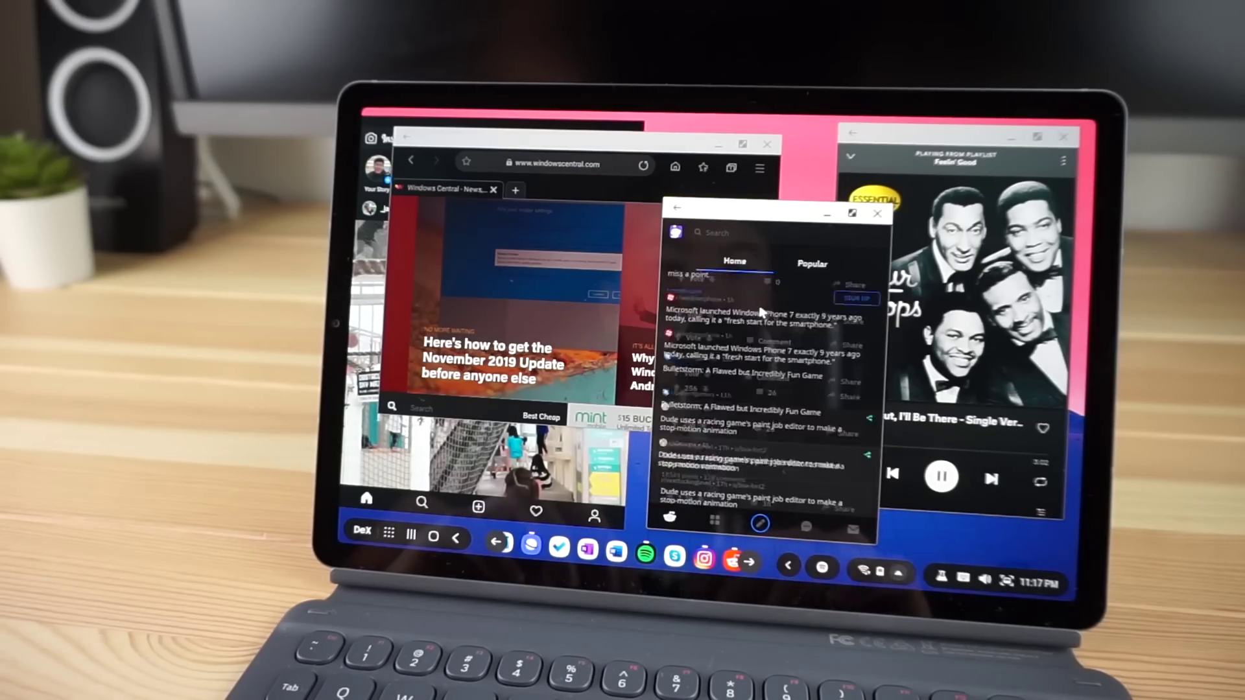
left_click(546, 152)
scroll(582, 331, "down", 10)
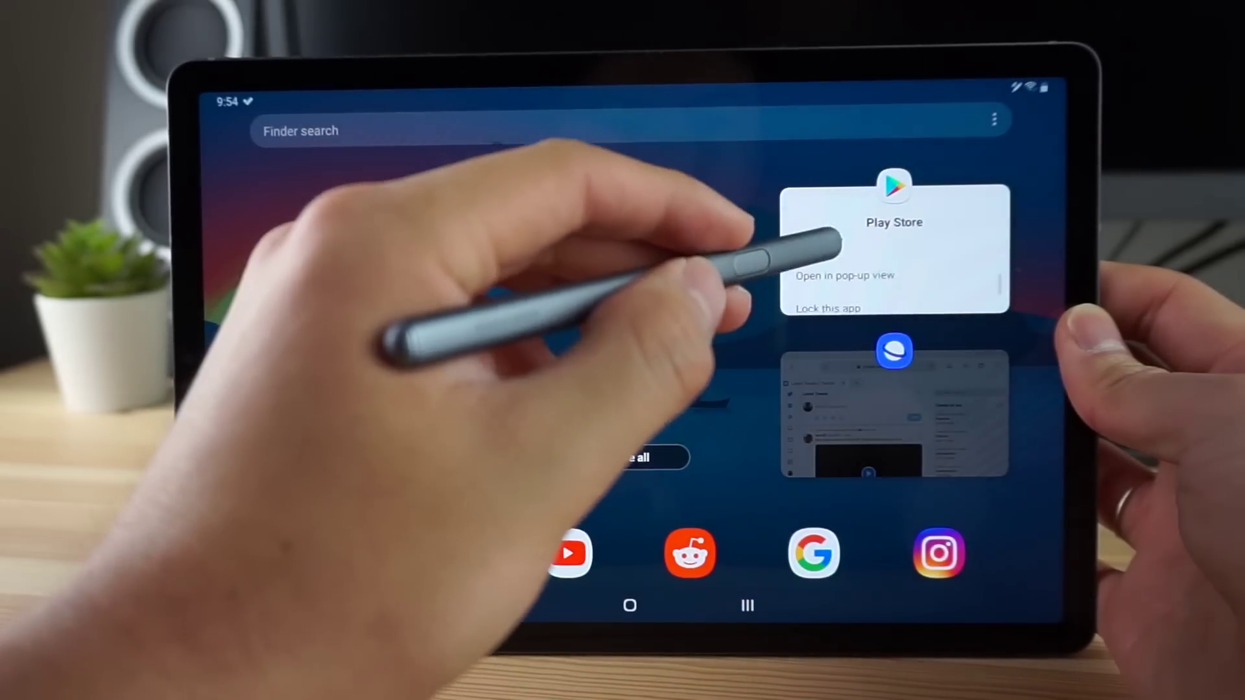
Open Play Store in pop-up view and move the window toward the right
left_click(857, 264)
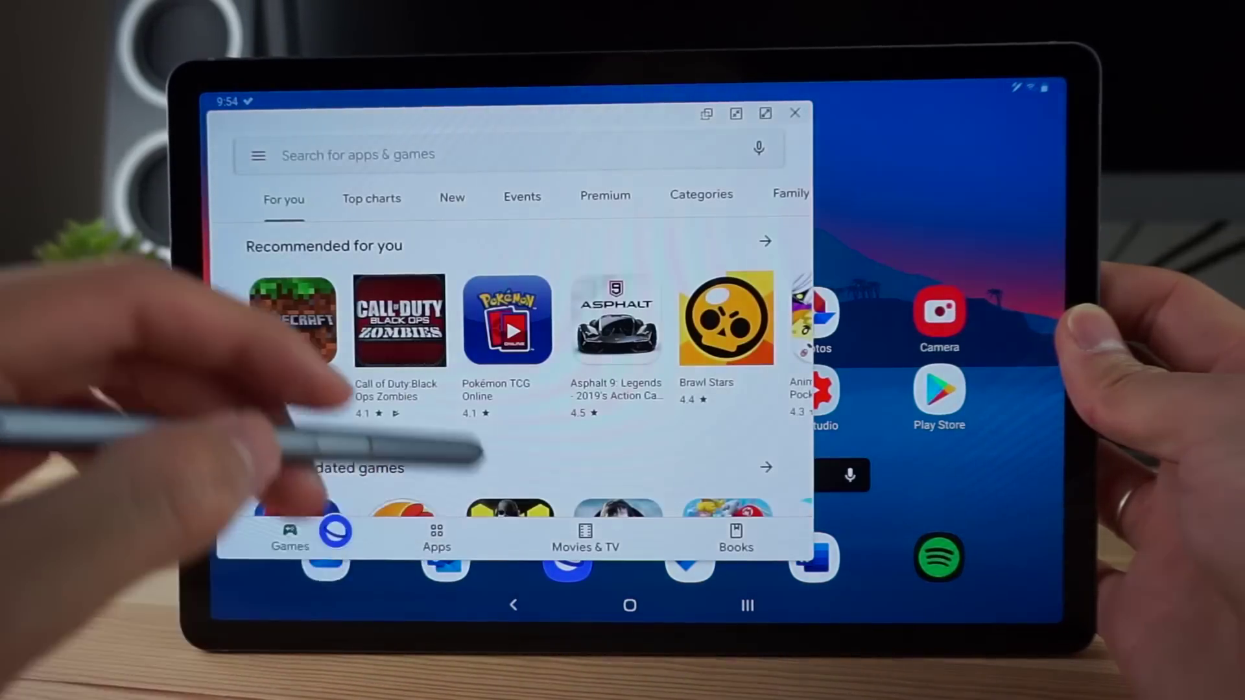
left_click_drag(225, 114, 306, 141)
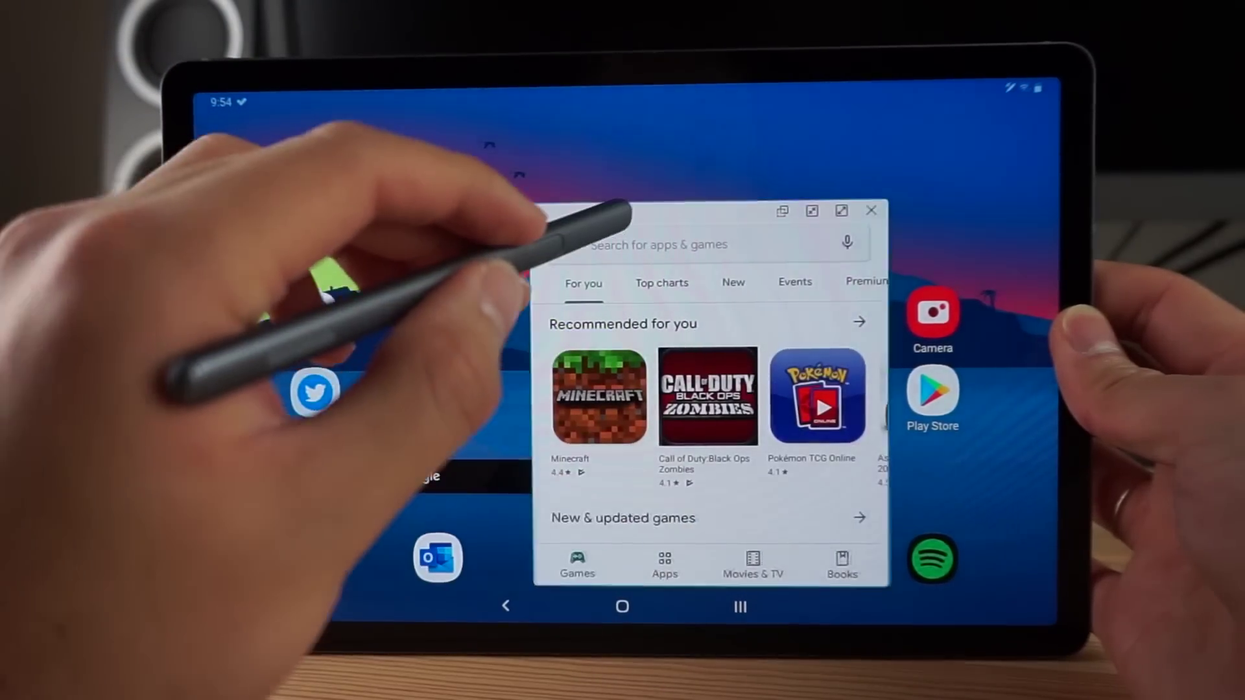
left_click_drag(626, 209, 737, 188)
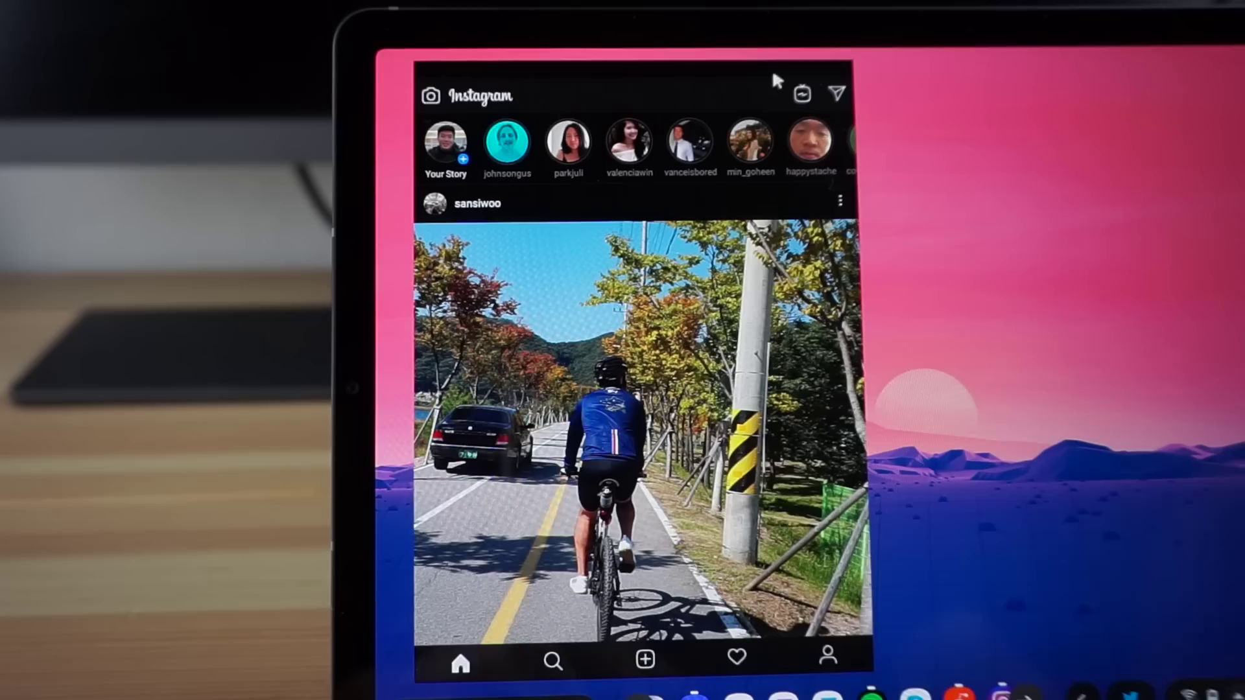
Unsnap the browser into a floating window, maximize it, then restore it to a smaller window
key("super+n")
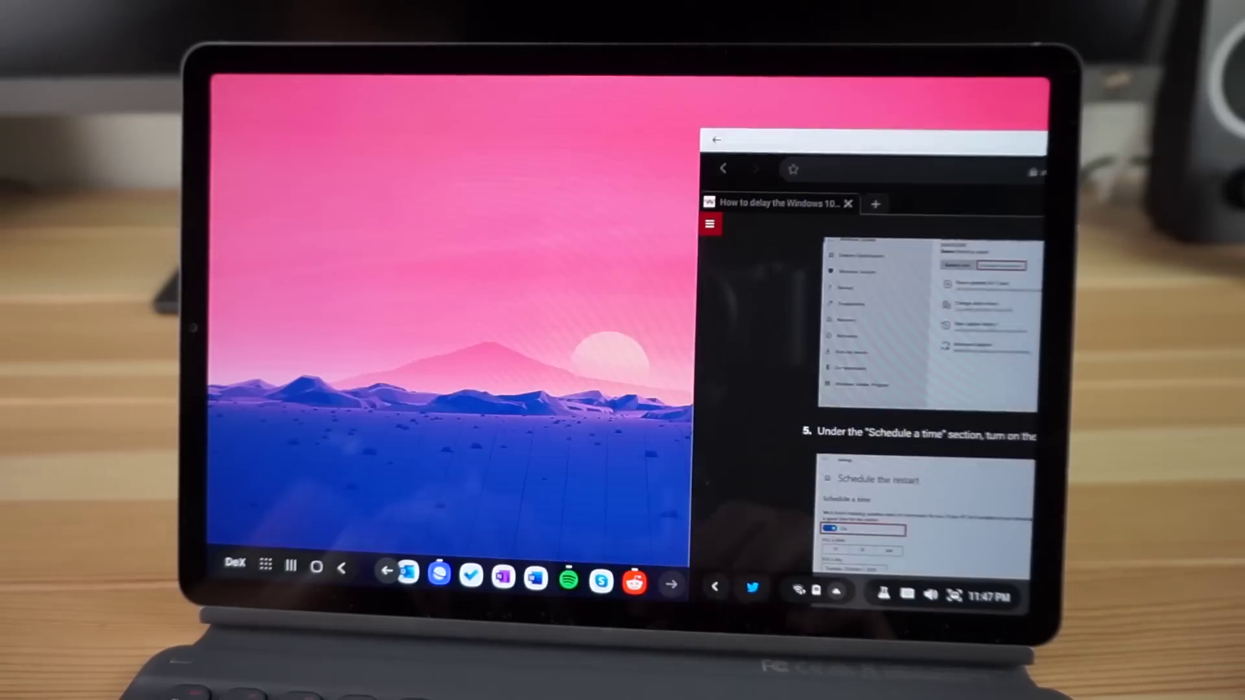
left_click_drag(875, 141, 370, 140)
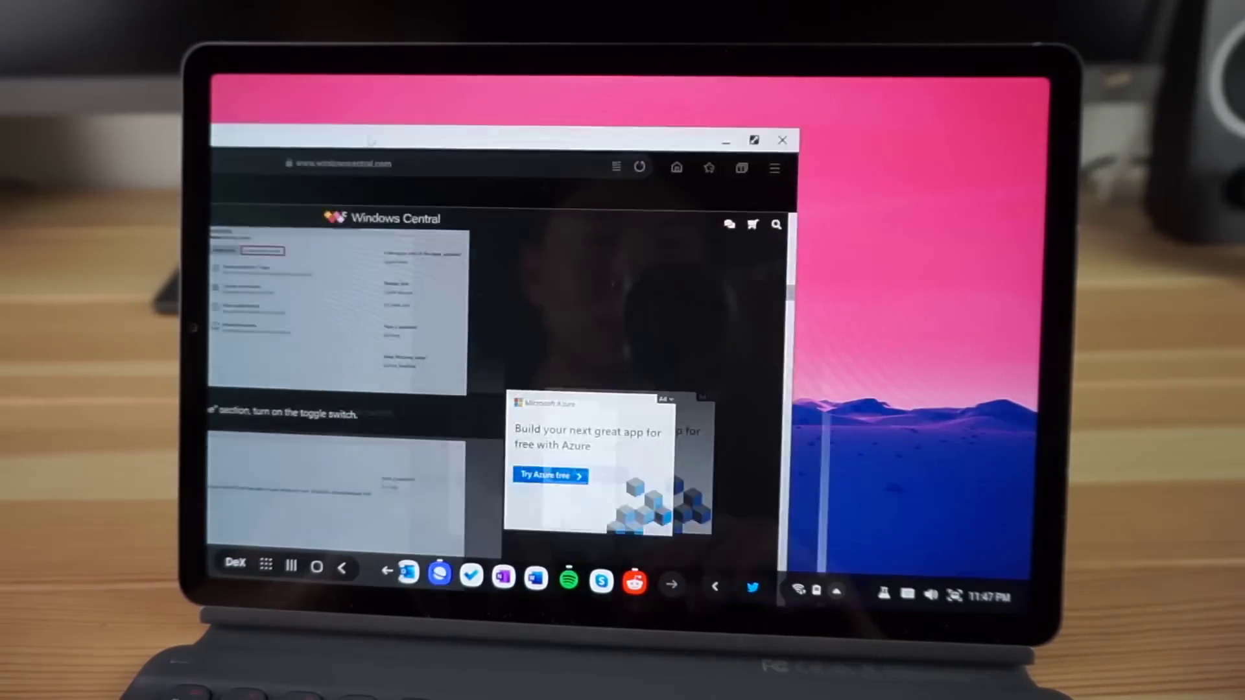
double_click(370, 139)
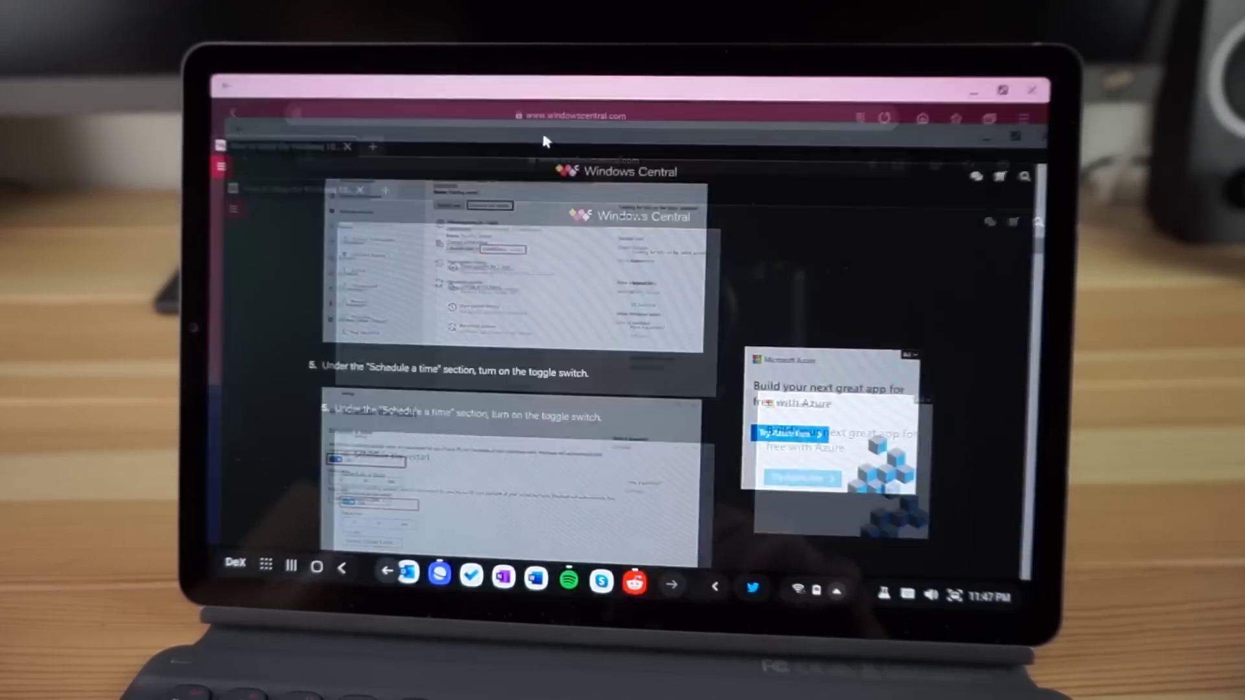
double_click(588, 95)
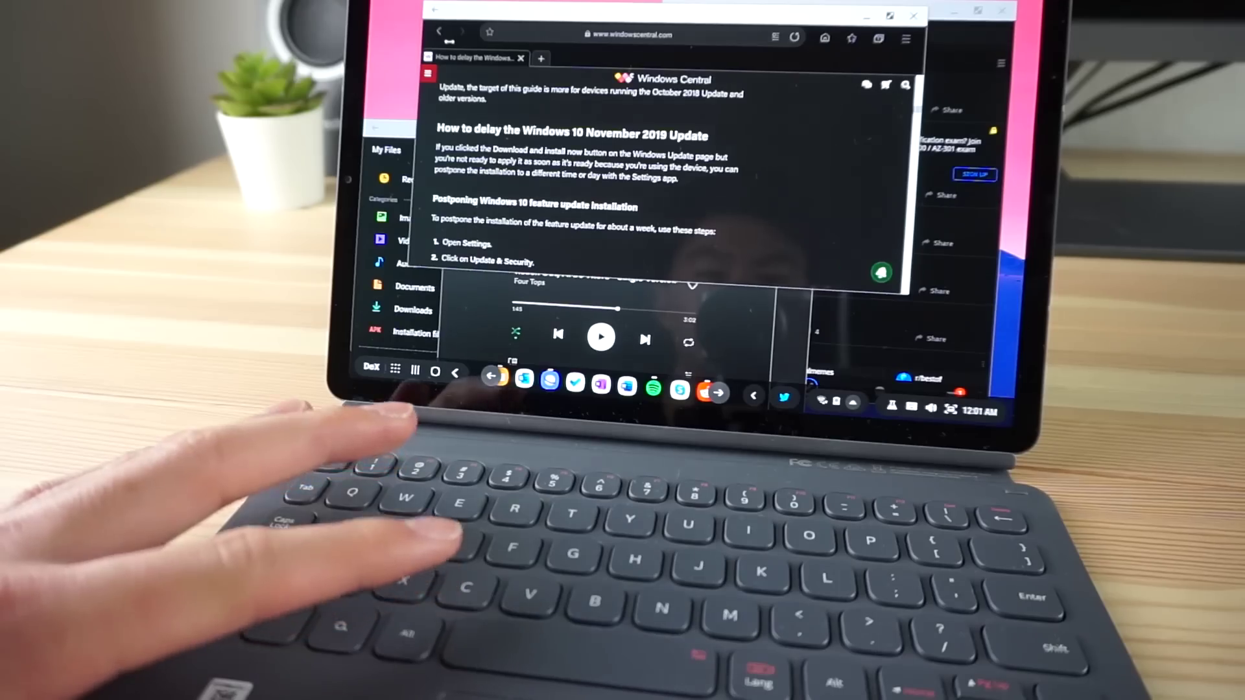
Cycle through Spotify and My Files with Alt+Tab, then close the browser window
key("alt+Tab")
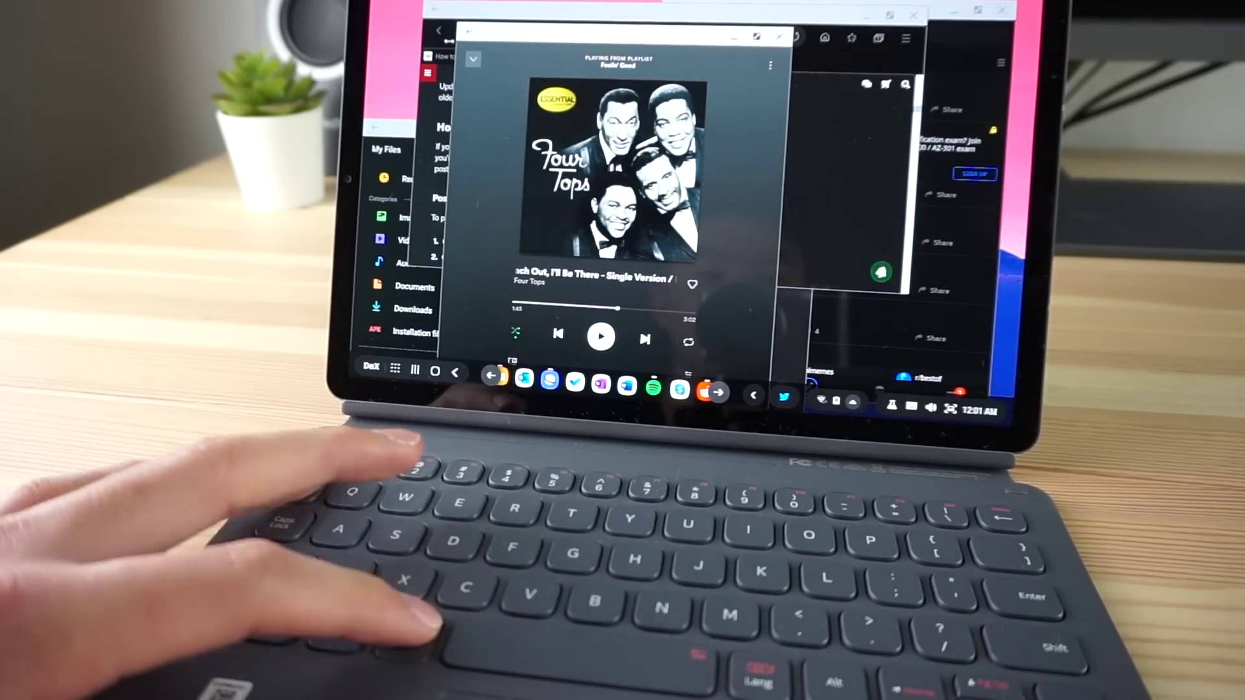
key("alt+Tab")
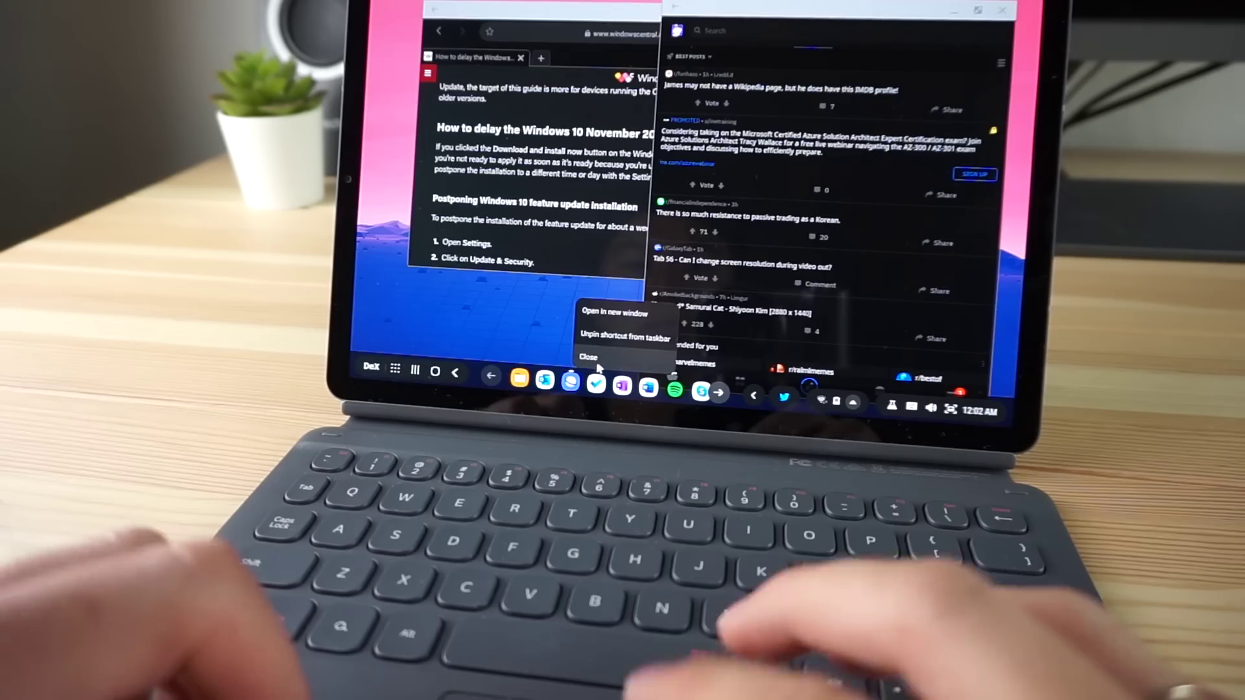
left_click(590, 357)
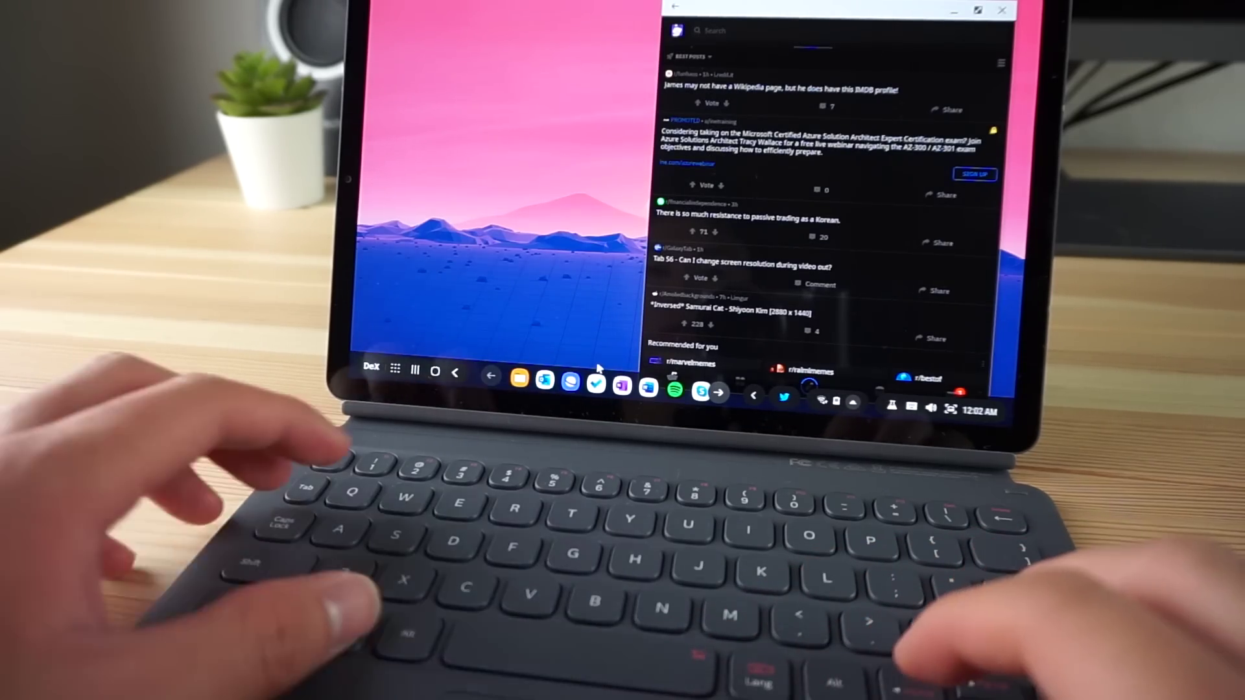
Close Reddit, Spotify and My Files from the app overview, then return to My Files
key("alt+Tab")
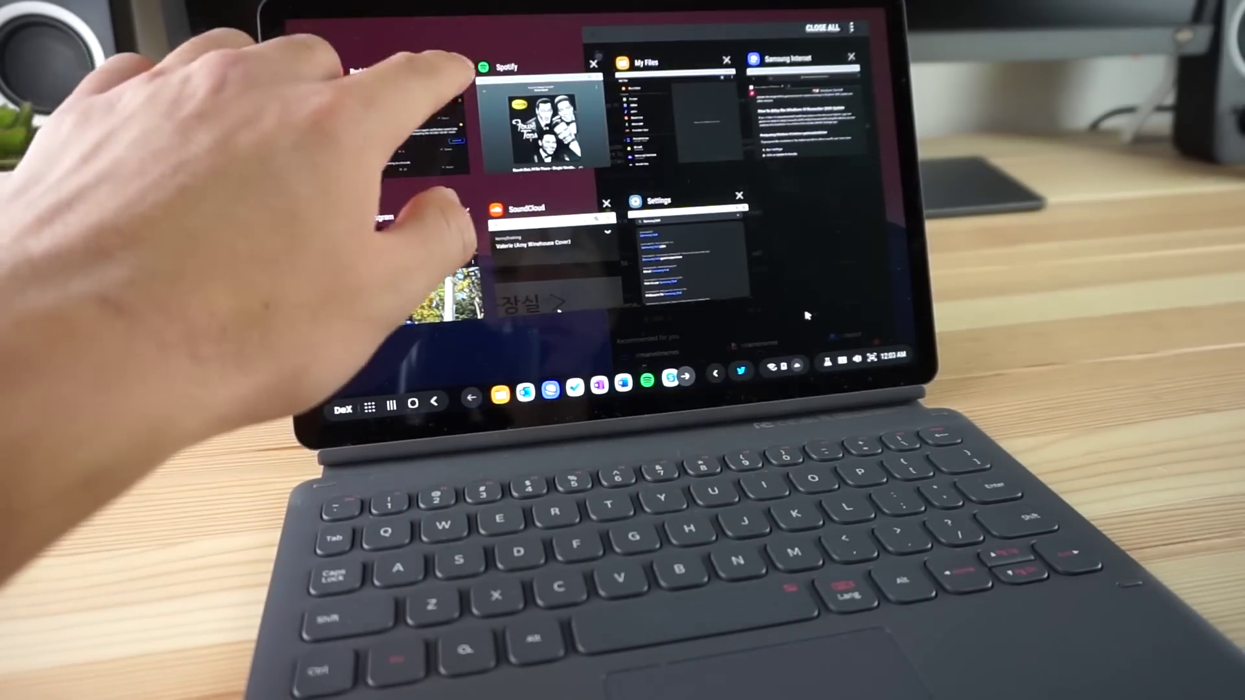
left_click(453, 68)
left_click(453, 68)
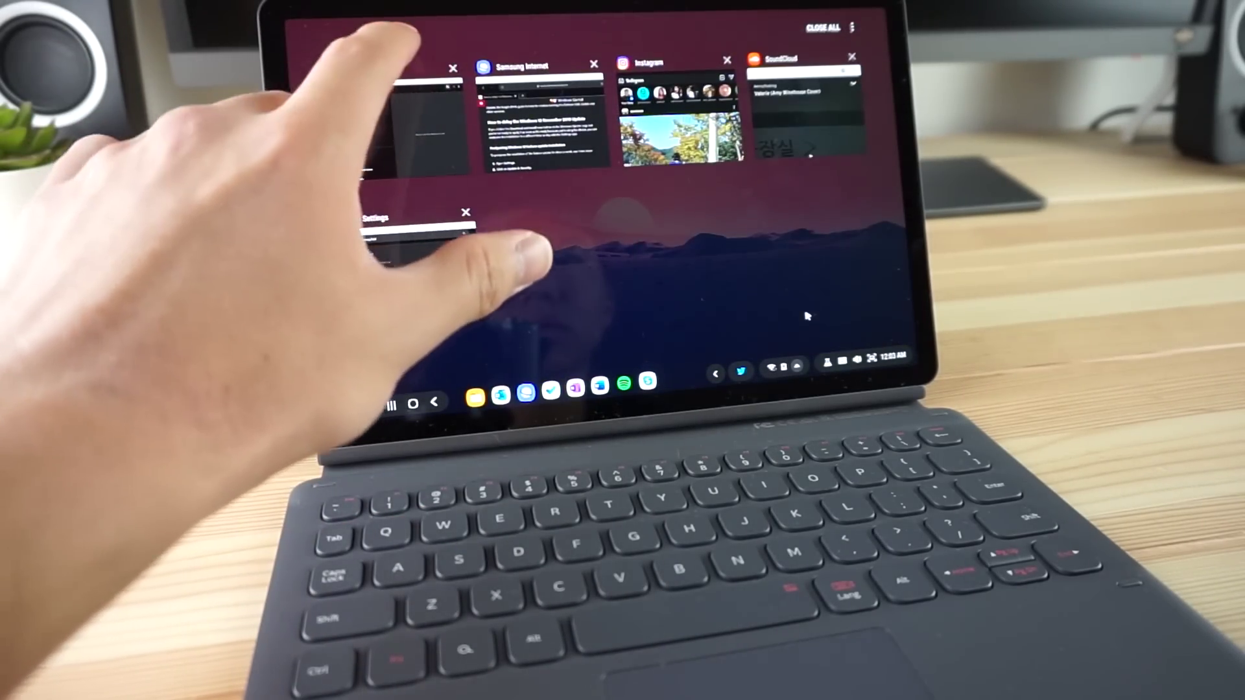
left_click(452, 68)
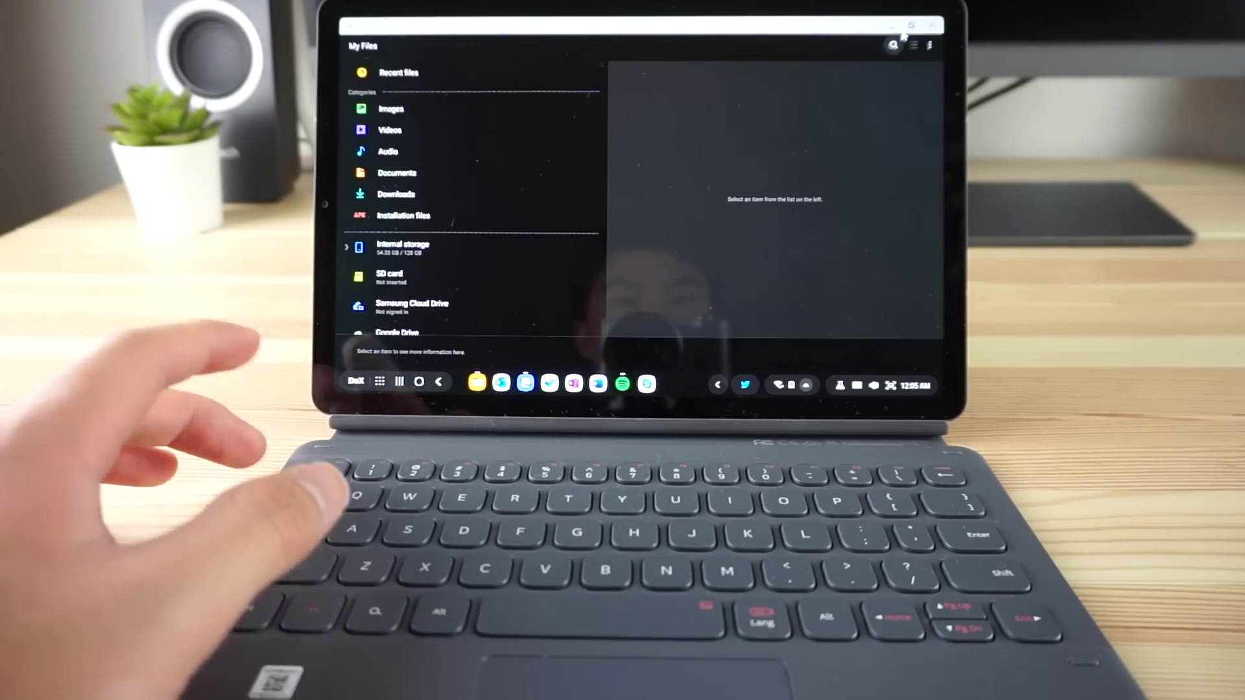
key("alt+Tab")
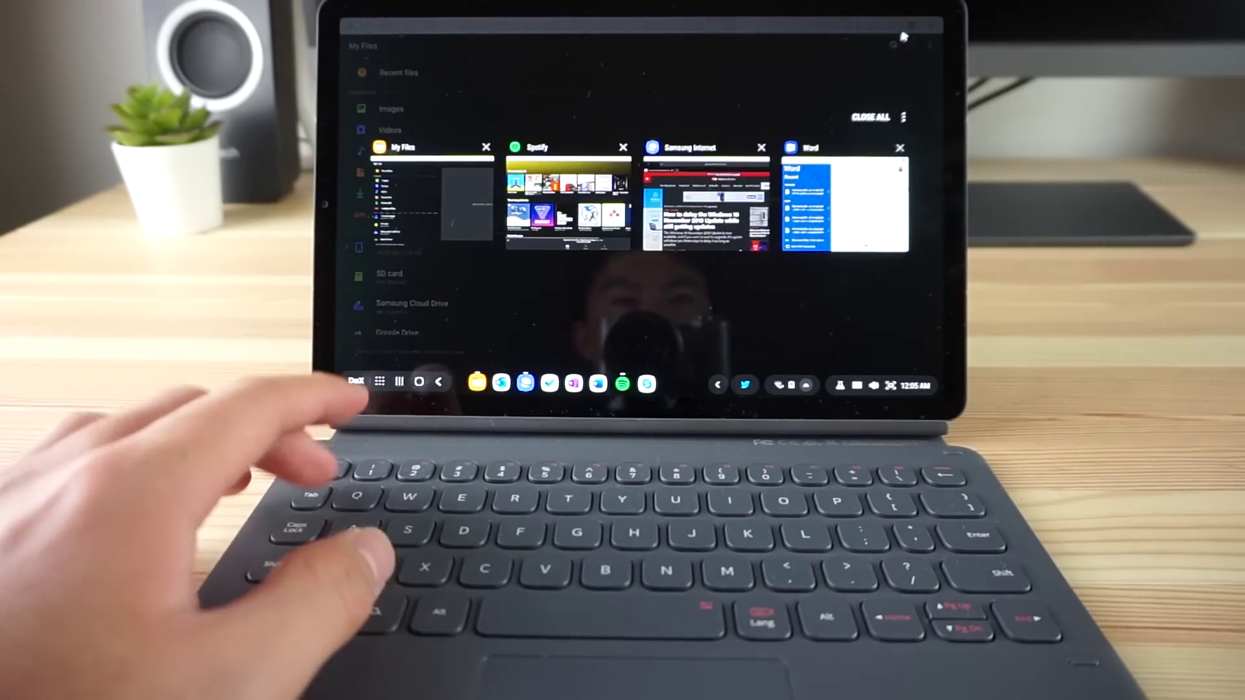
key("Escape")
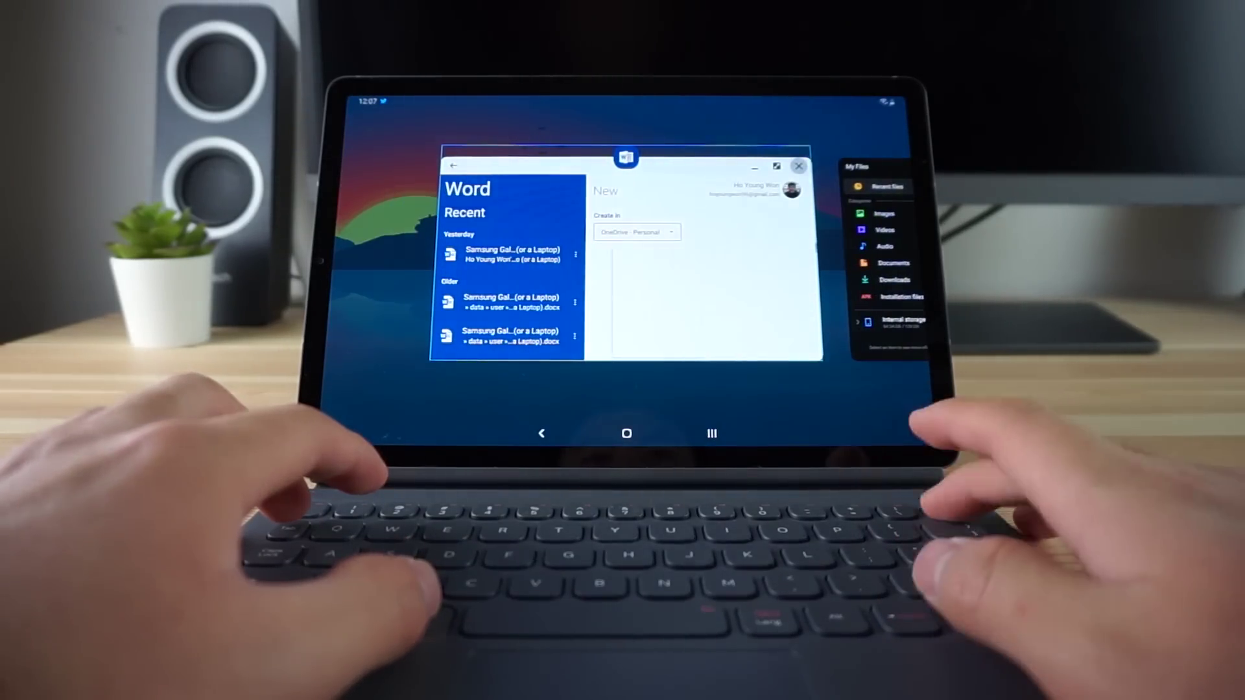
Alt+Tab past Word and My Files to land on Spotify
key("alt+Tab")
key("alt+Tab")
key("alt+Tab")
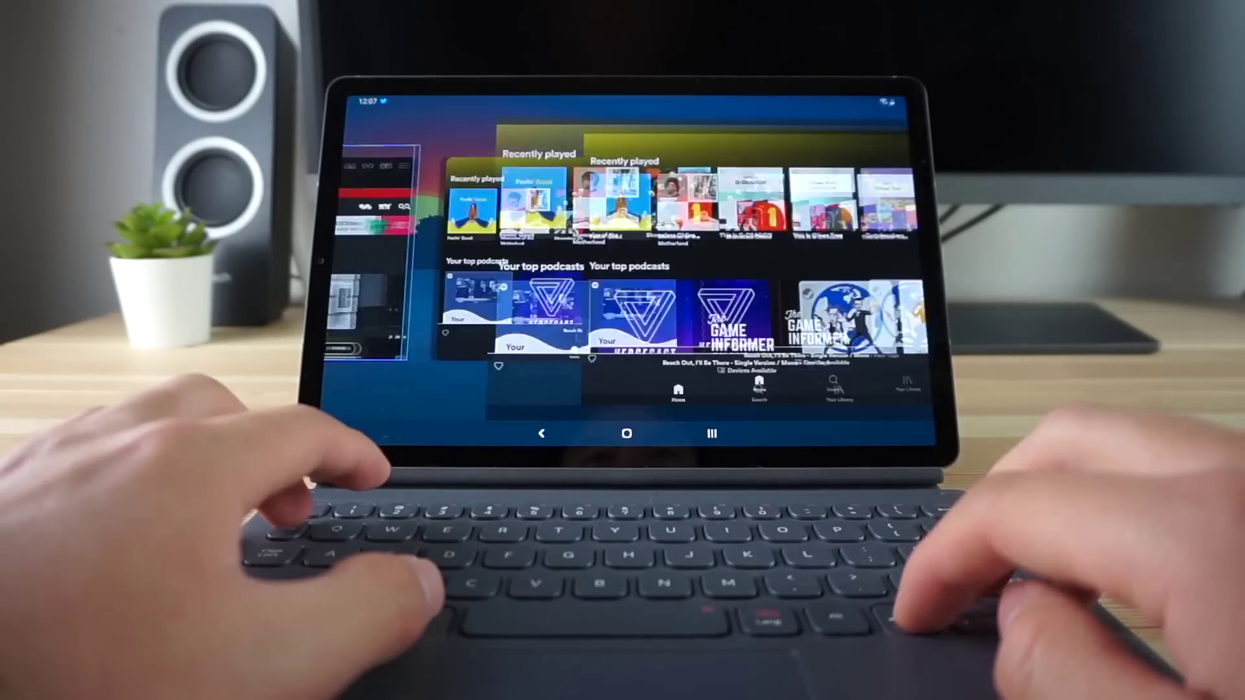
key("alt+Tab")
key("alt+Tab")
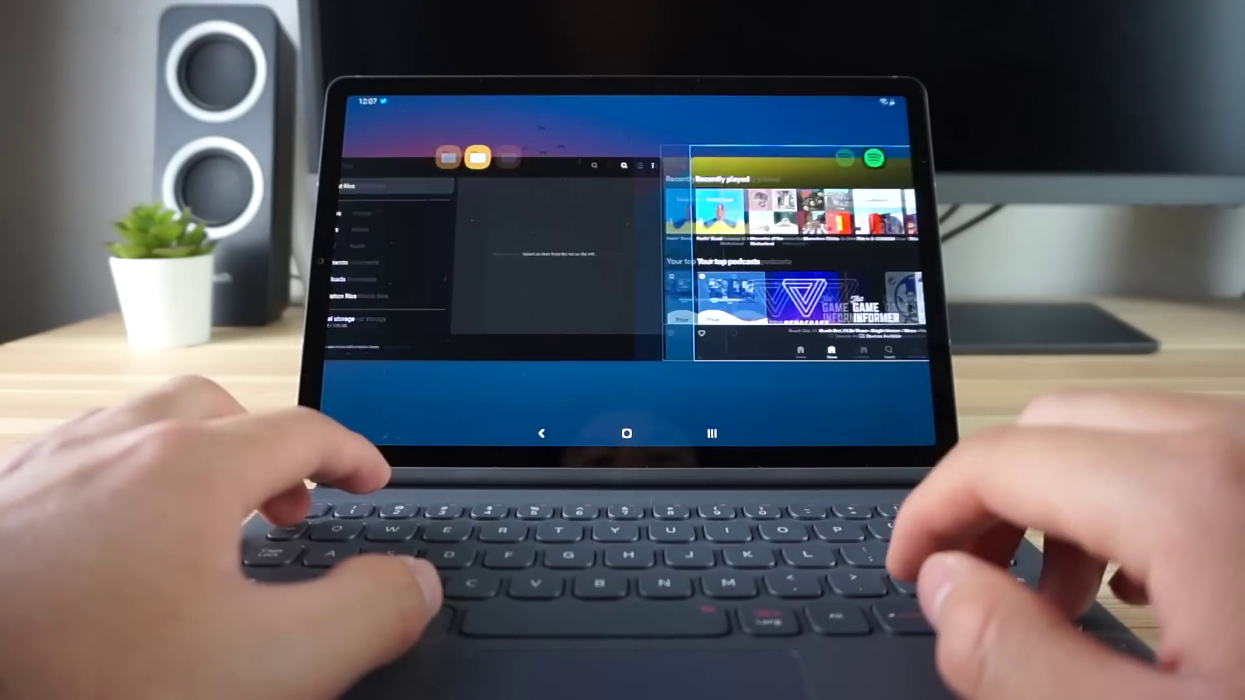
key("alt+Tab")
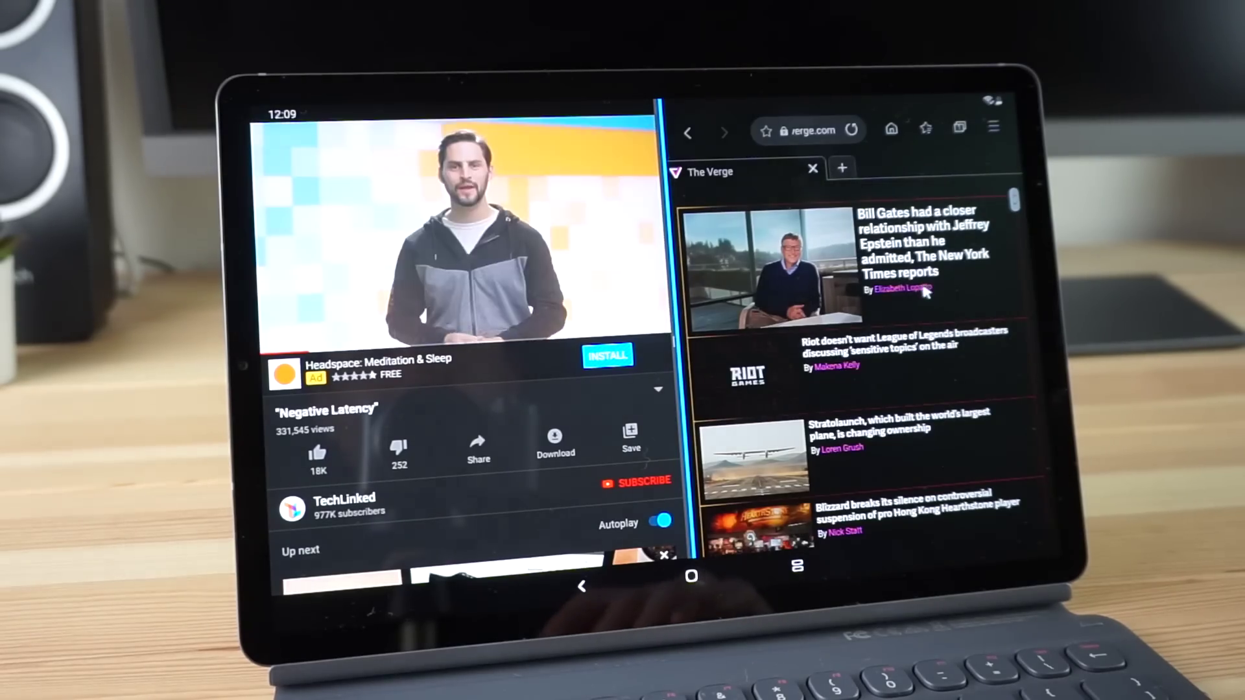
scroll(924, 290, "down", 2)
scroll(924, 288, "down", 5)
scroll(923, 285, "down", 3)
scroll(924, 284, "down", 3)
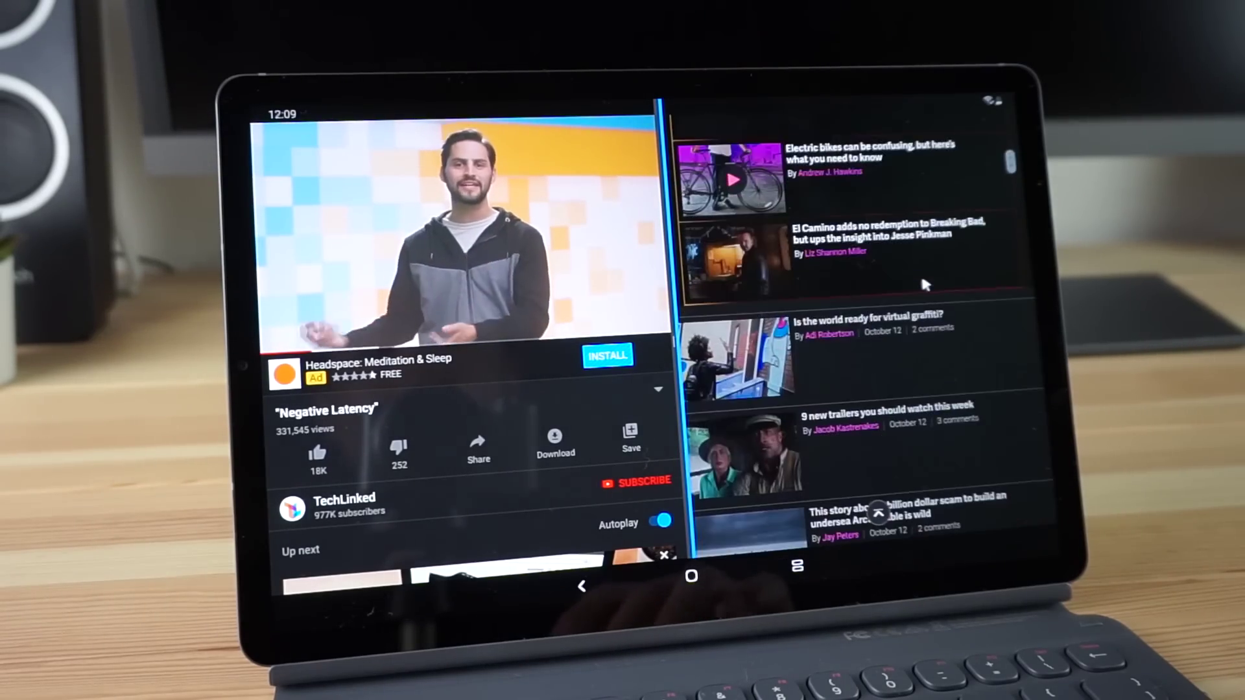
scroll(921, 273, "down", 3)
scroll(921, 274, "down", 3)
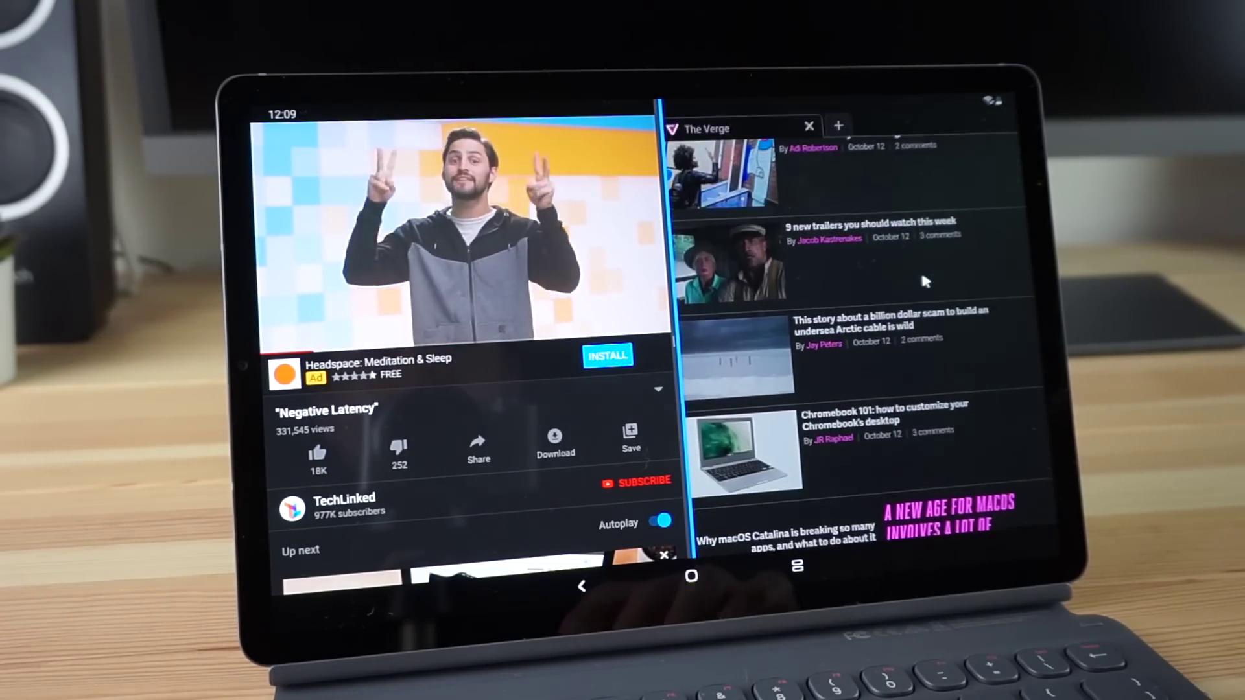
scroll(921, 270, "down", 3)
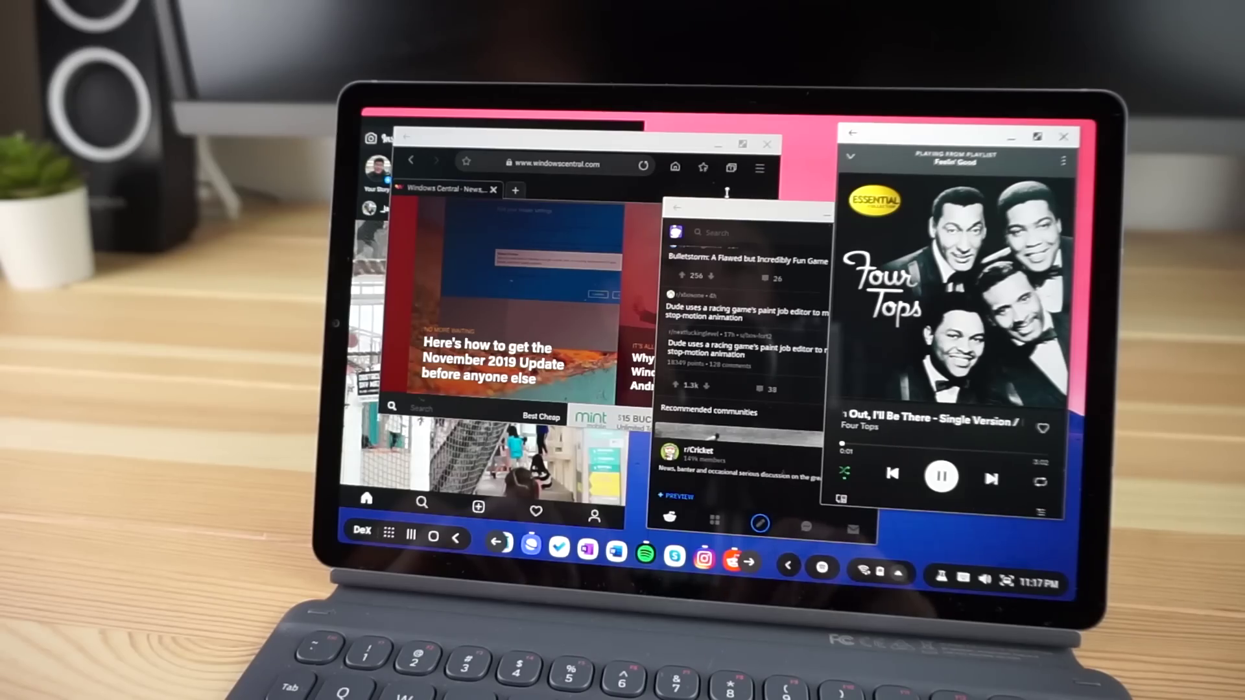
scroll(739, 253, "up", 3)
scroll(749, 283, "up", 3)
scroll(753, 297, "up", 3)
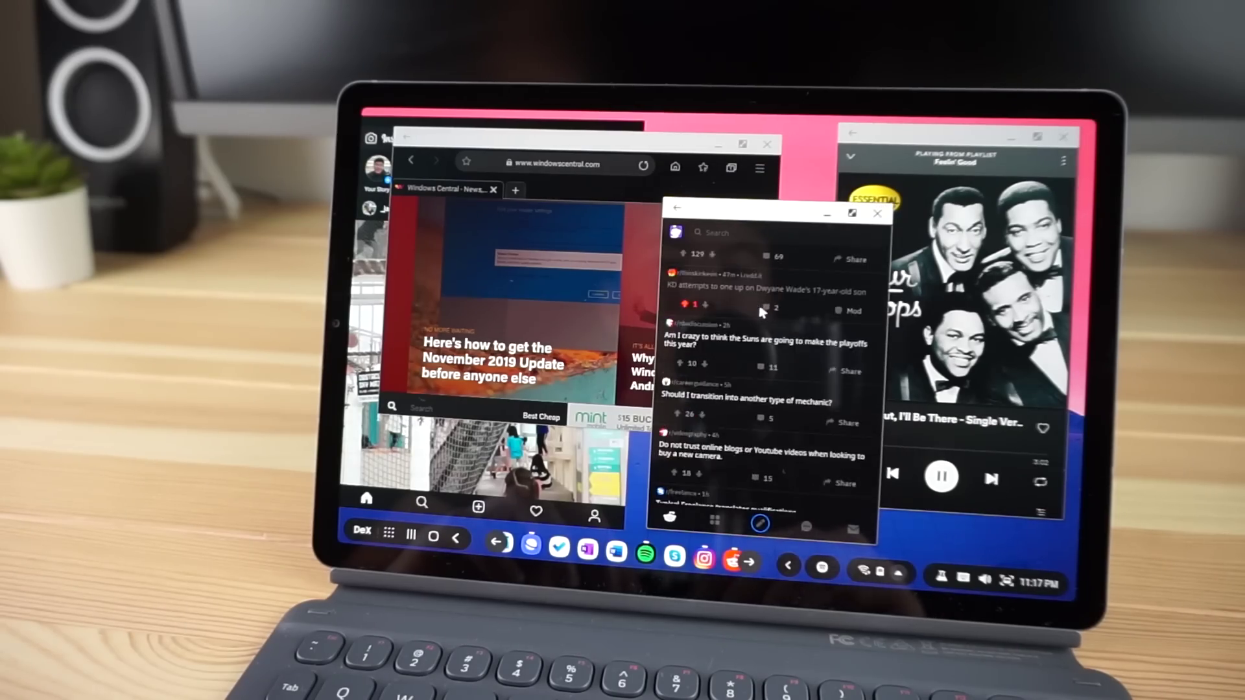
scroll(762, 311, "up", 3)
Bring the Windows Central browser window in front of the Reddit window
left_click(542, 153)
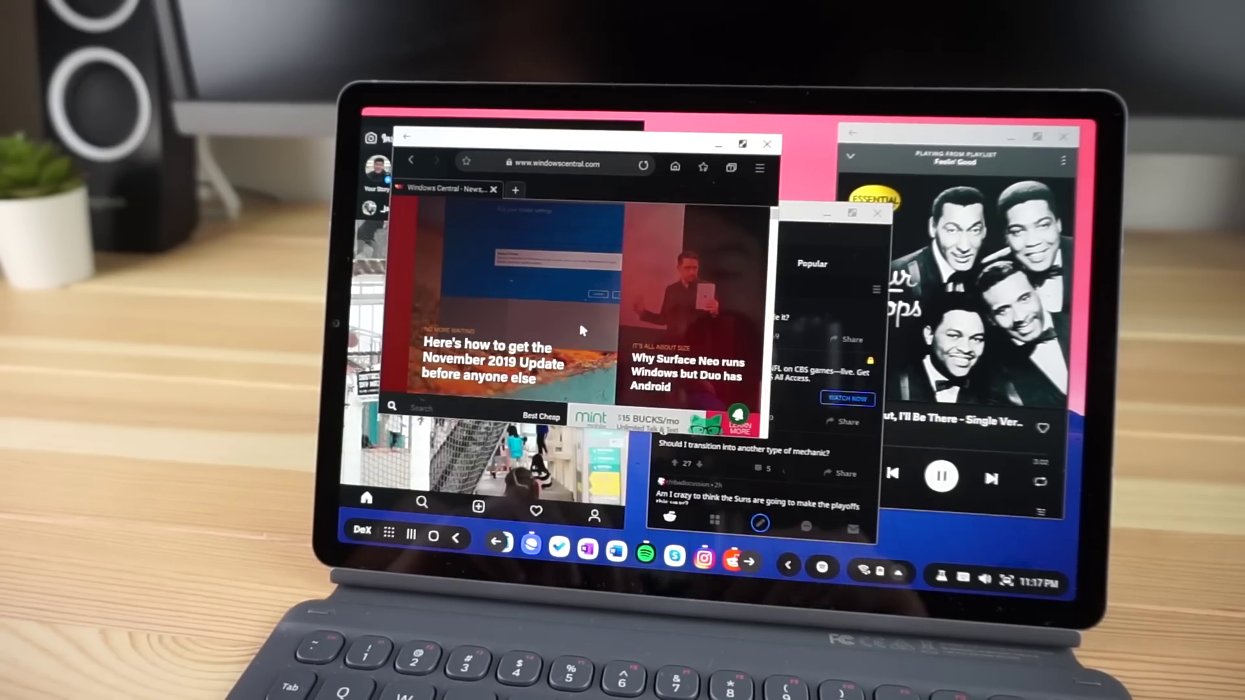
scroll(581, 331, "down", 3)
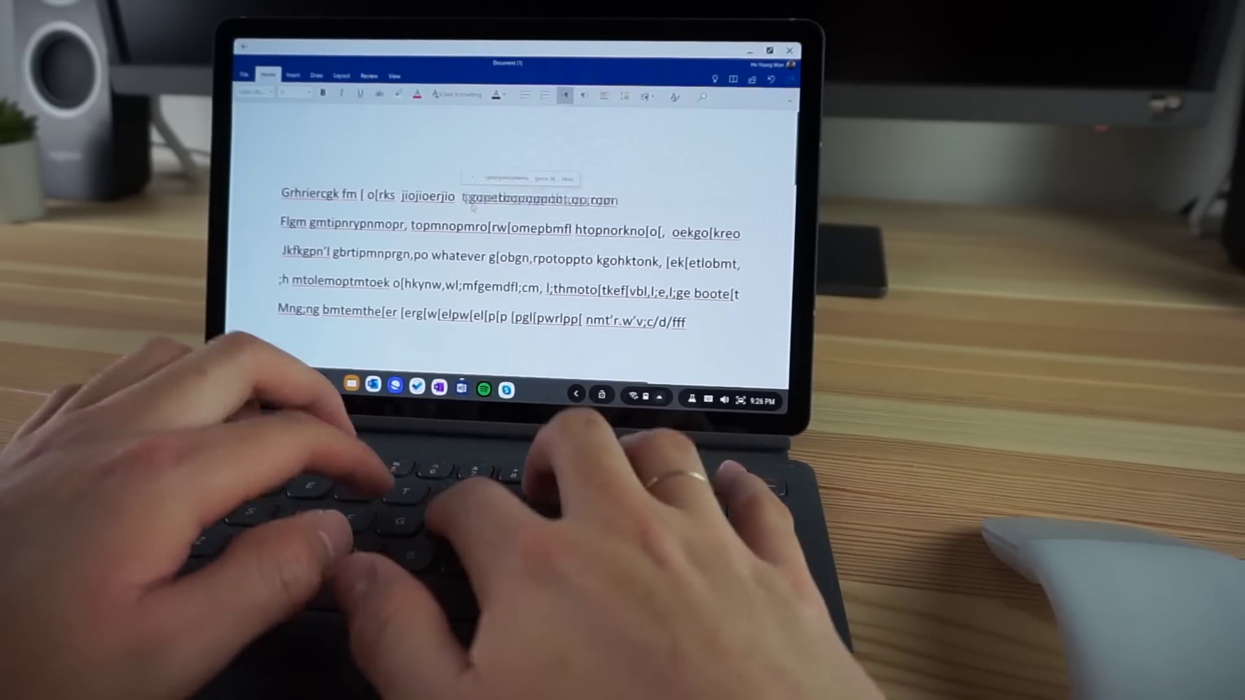
type("this is a test")
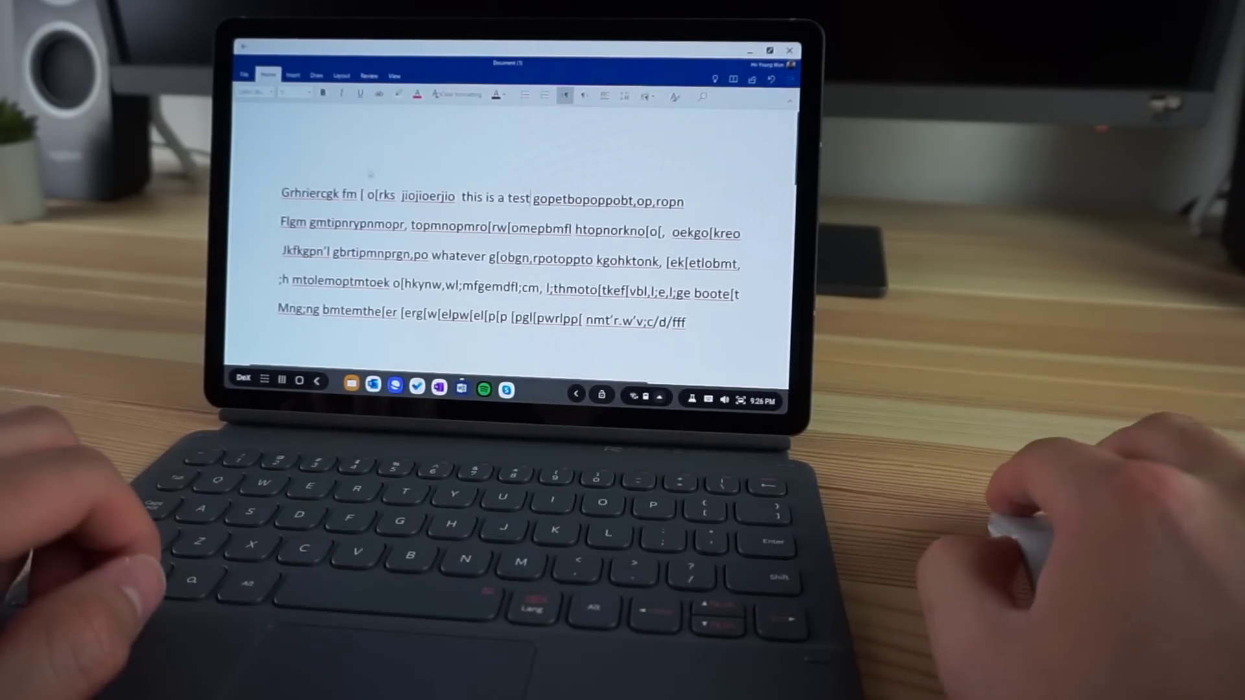
Select the garbled word 'omepbmfl' on the document's second line
double_click(540, 228)
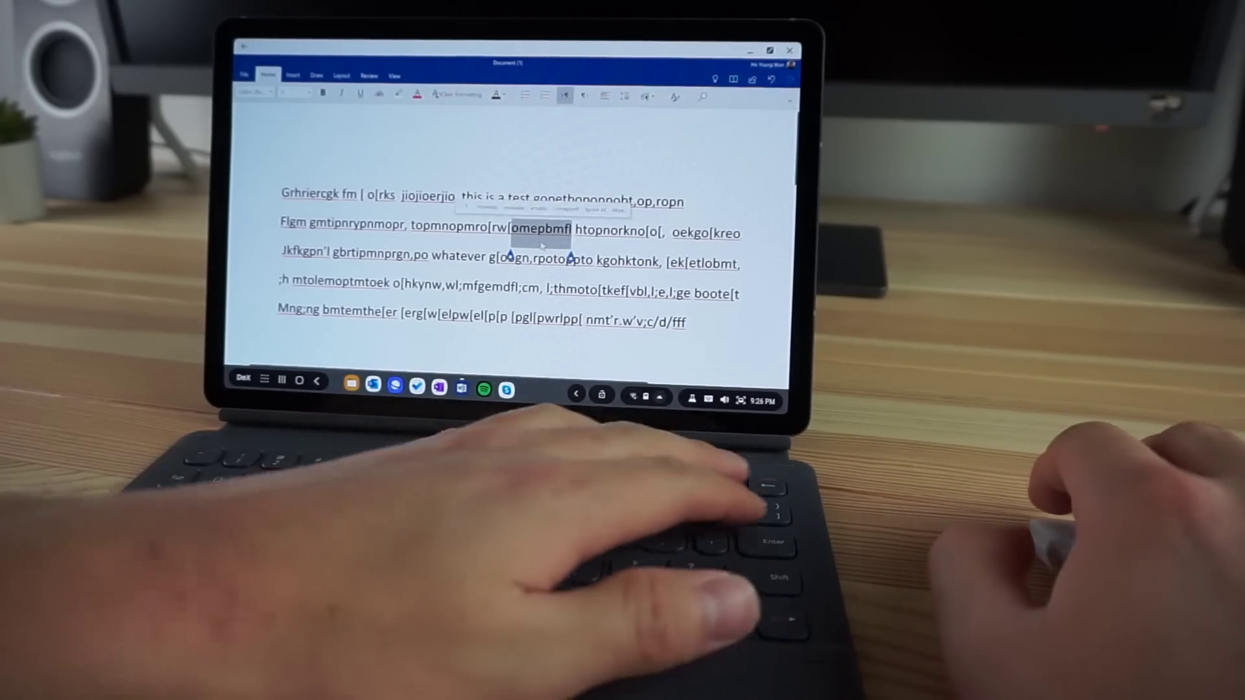